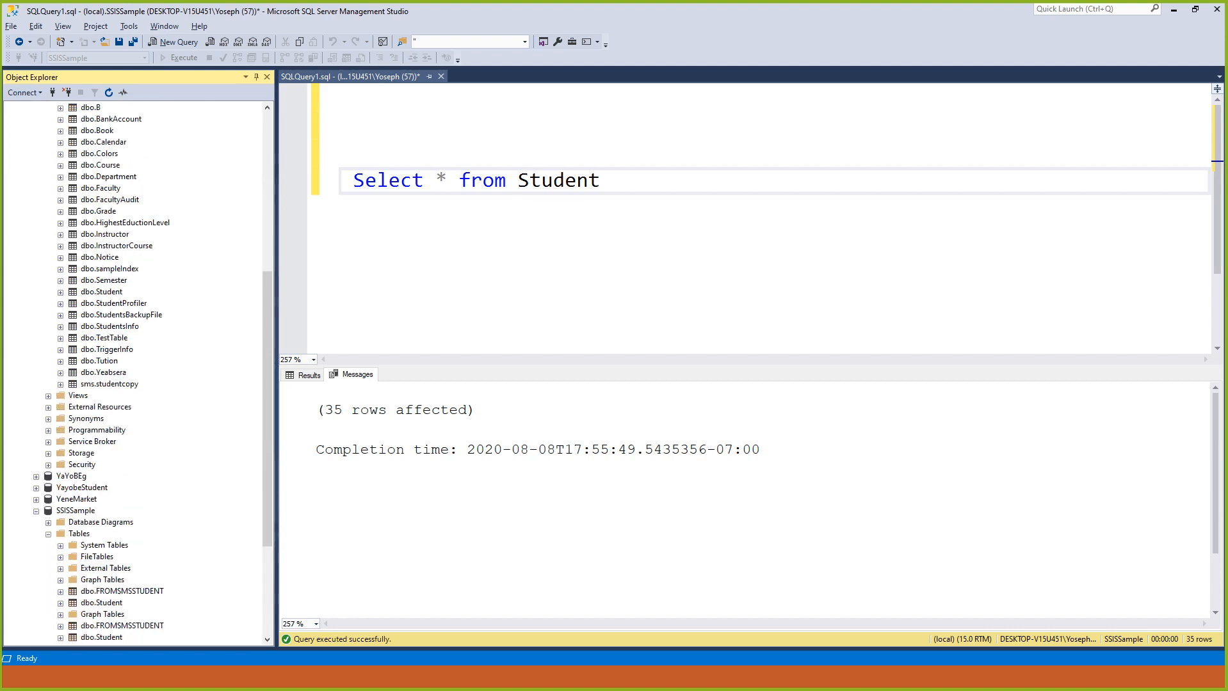
- Check the tables of the SSISSample database and switch to the Week2 project in Visual Studio
{"action": "left_click", "coordinate": [104, 442]}
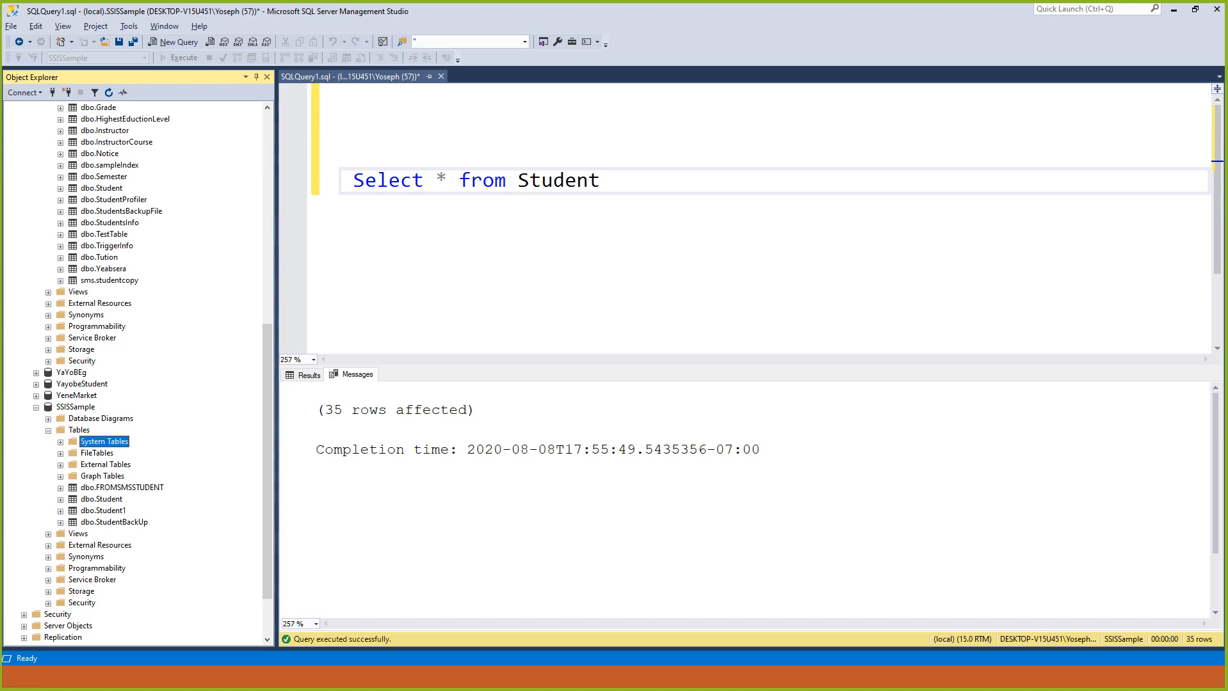
{"action": "key", "text": "alt+Tab"}
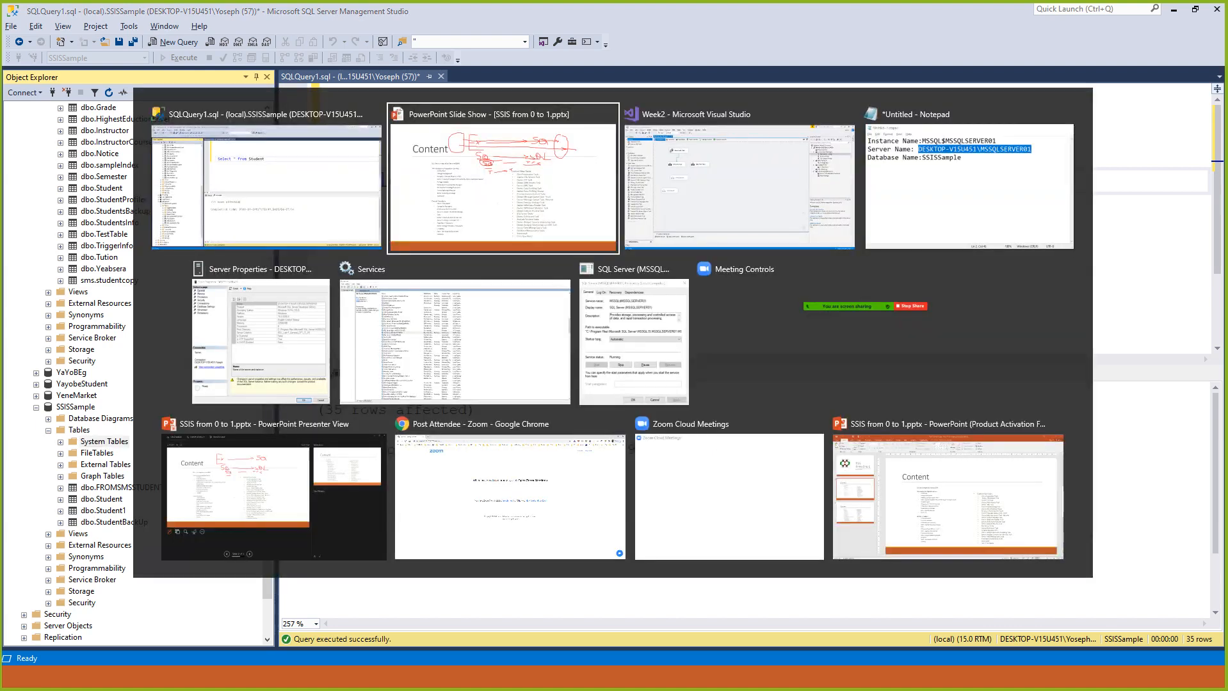
{"action": "key", "text": "alt+Tab"}
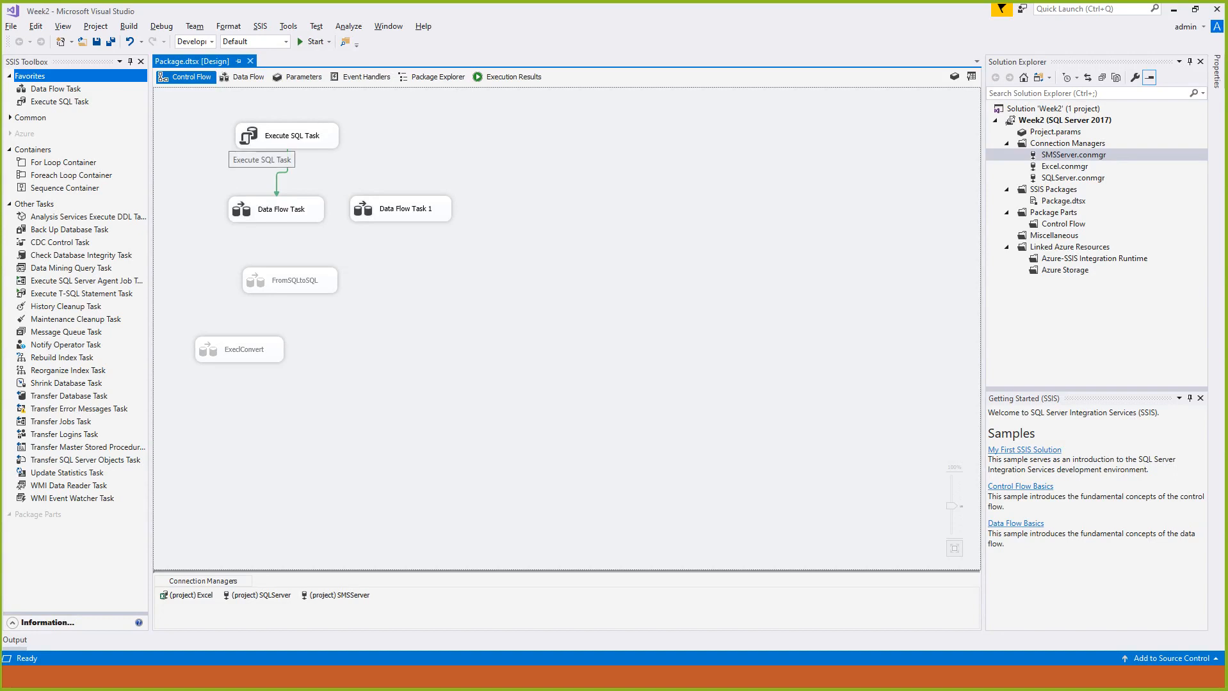
- Review the OLE DB source and destination inside Data Flow Task 1 and return to the control flow
{"action": "left_click", "coordinate": [250, 136]}
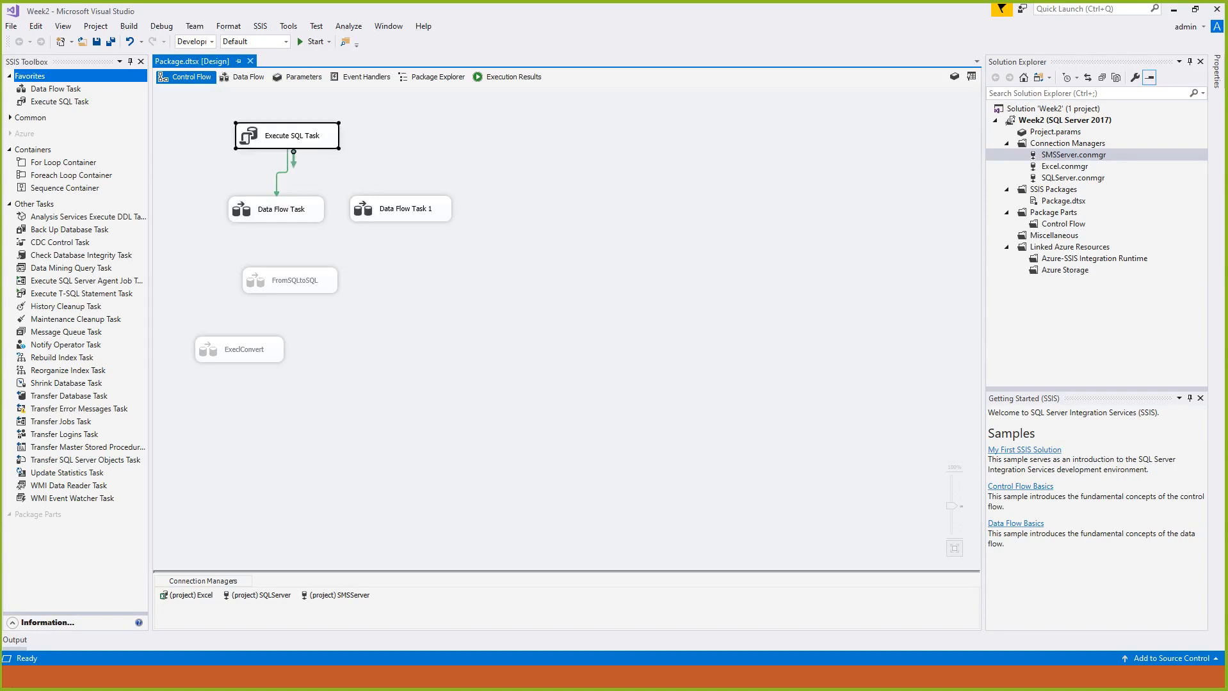
{"action": "double_click", "coordinate": [401, 209]}
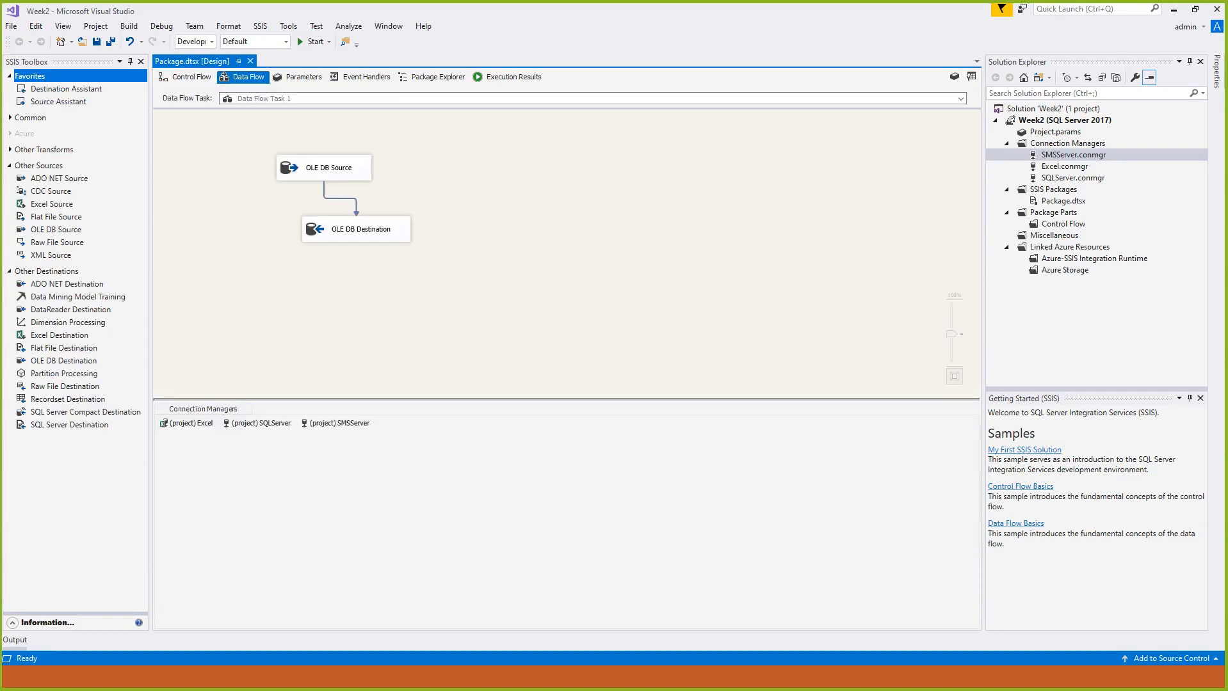
{"action": "left_click", "coordinate": [327, 168]}
{"action": "left_click", "coordinate": [360, 229]}
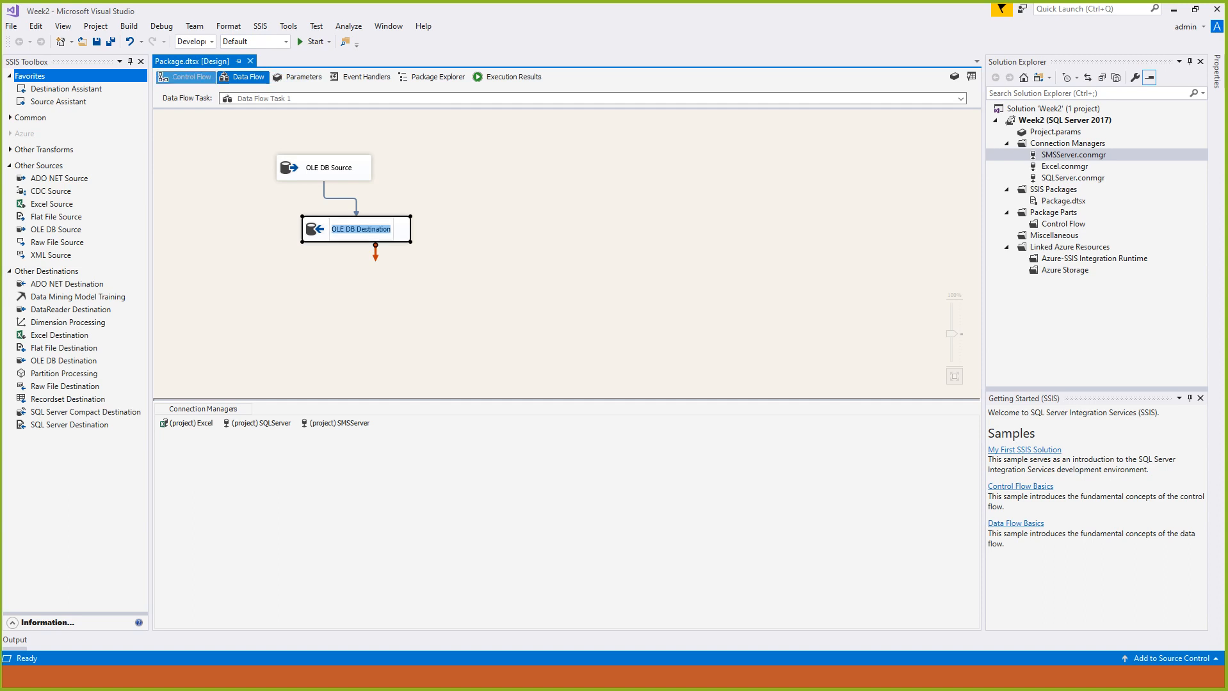
{"action": "left_click", "coordinate": [186, 77]}
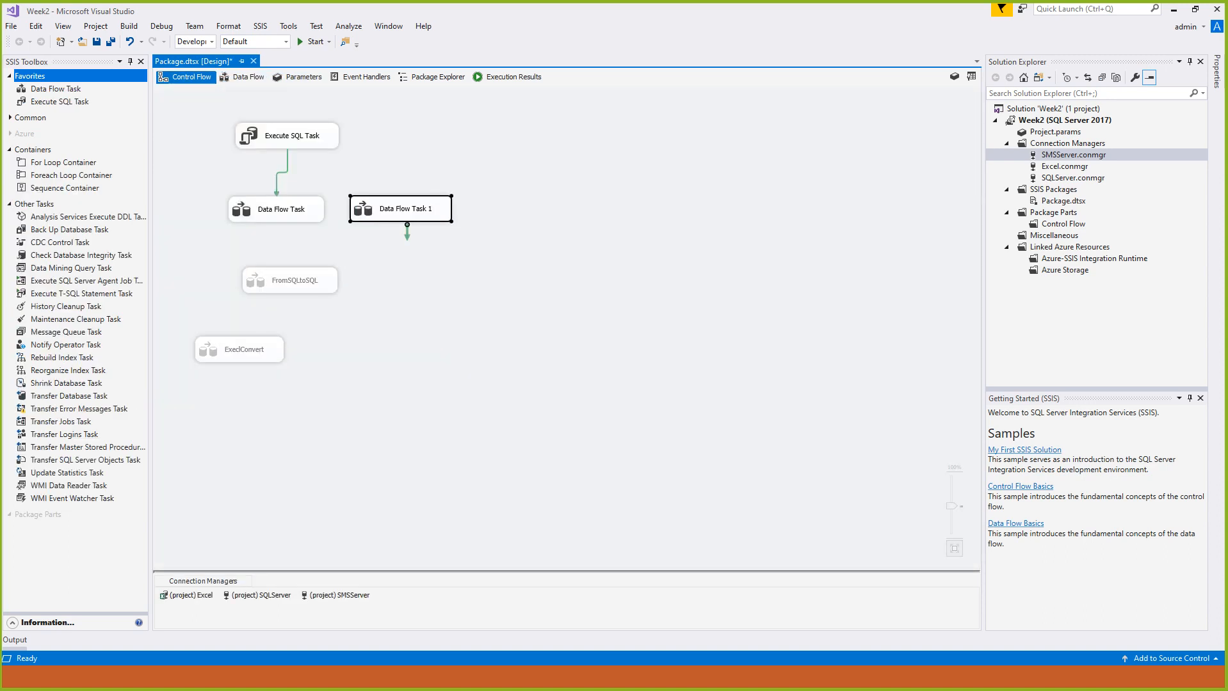
- Add a new Data Flow Task below Data Flow Task 1 and connect Data Flow Task 1 to it
{"action": "left_click", "coordinate": [398, 208]}
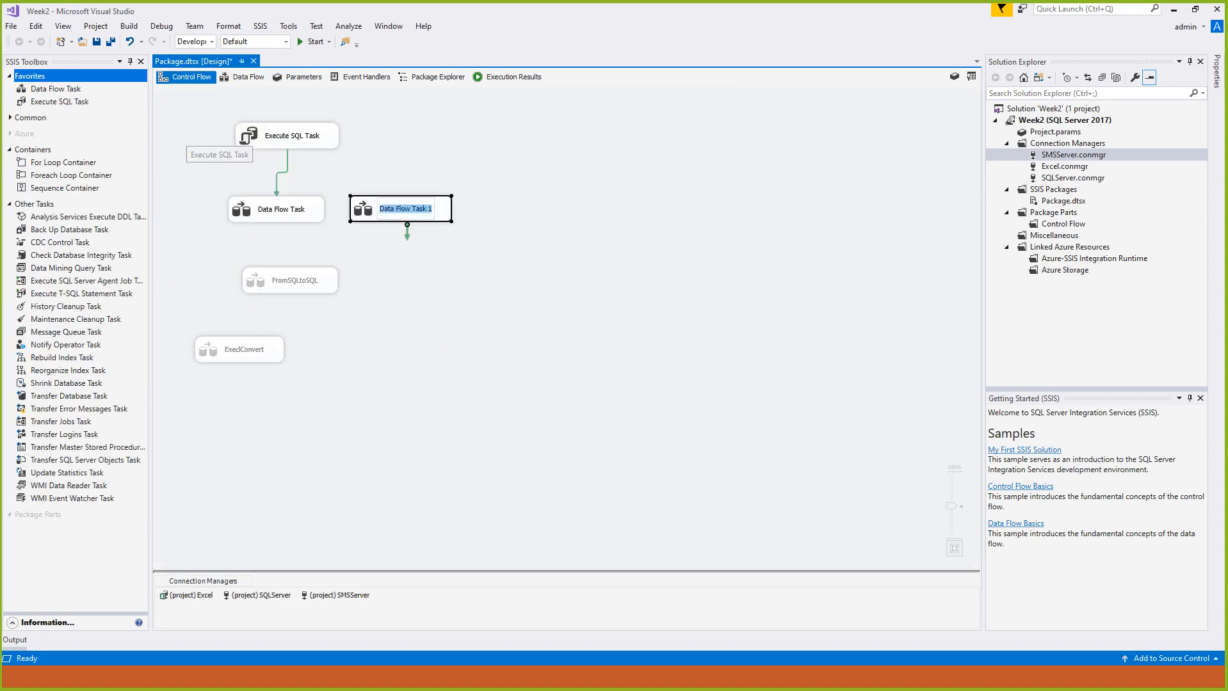
{"action": "left_click", "coordinate": [56, 89]}
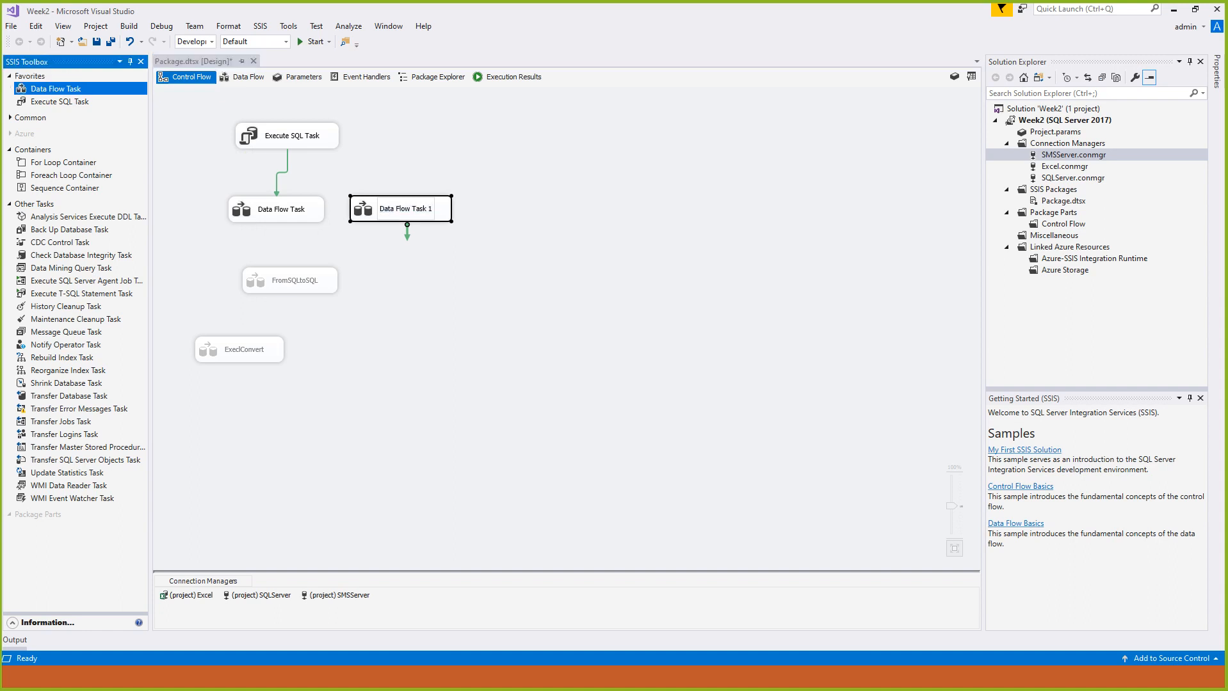
{"action": "left_click_drag", "start_coordinate": [56, 89], "coordinate": [399, 282]}
{"action": "left_click", "coordinate": [404, 210]}
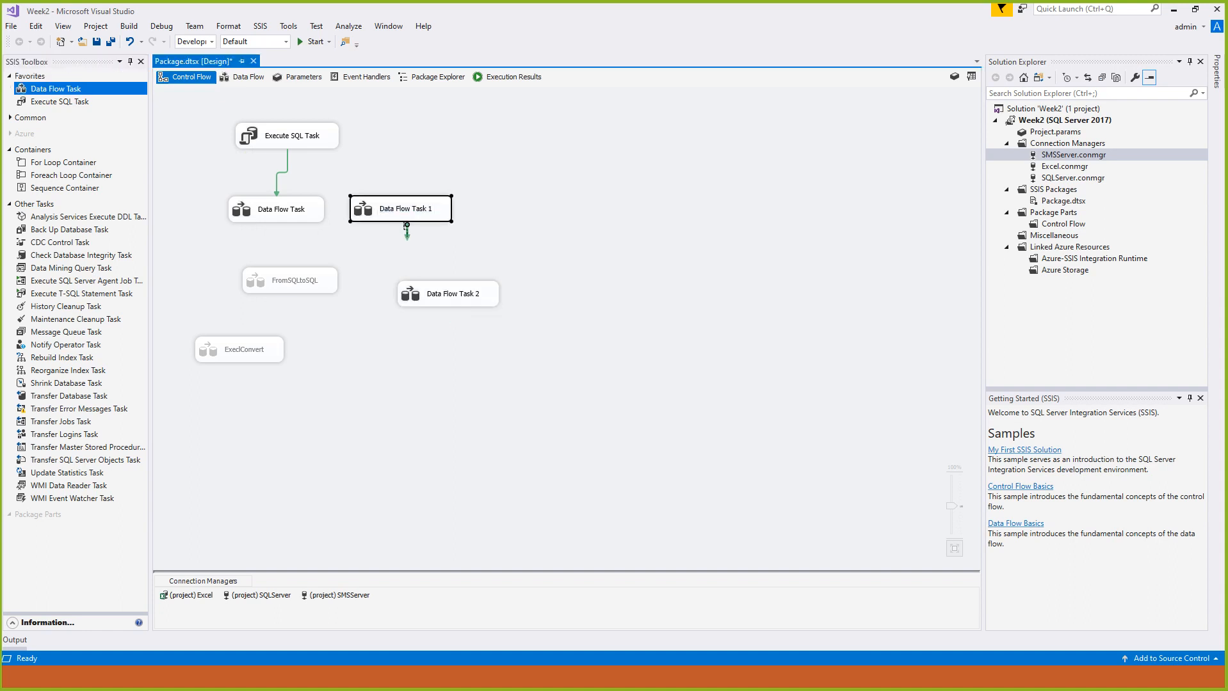
{"action": "left_click_drag", "start_coordinate": [407, 235], "coordinate": [456, 288]}
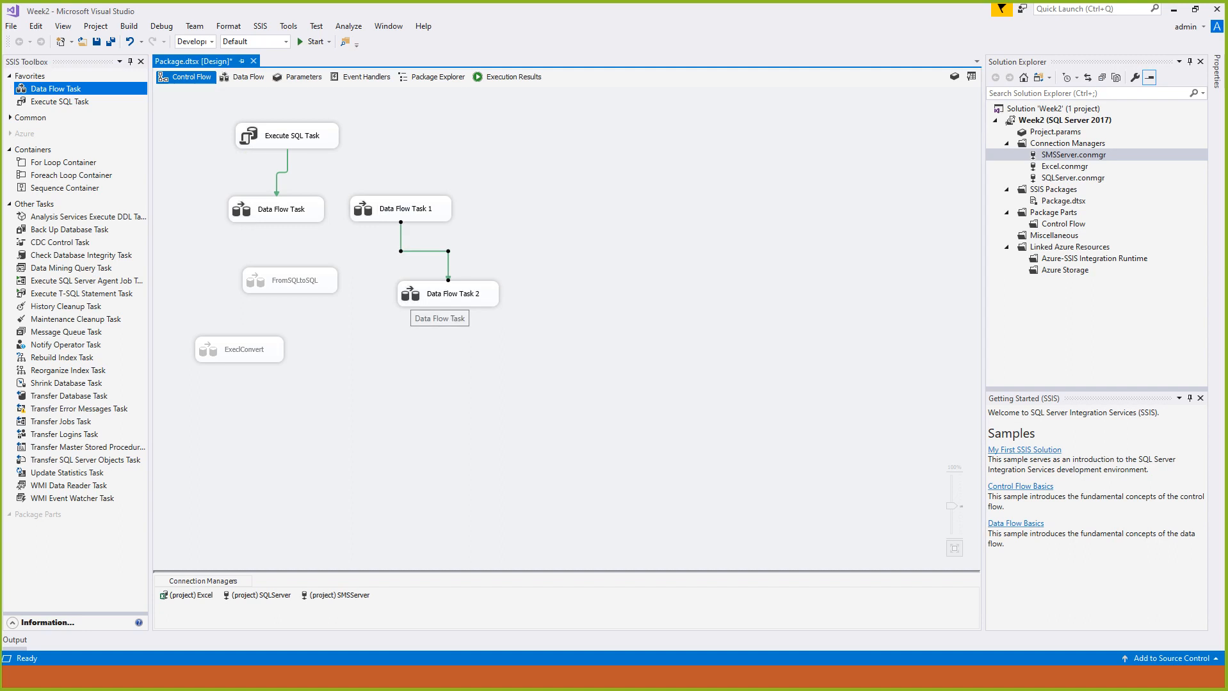
- Rename the new data flow task as FromSQLToFlatFile and open its data flow design
{"action": "left_click", "coordinate": [411, 298]}
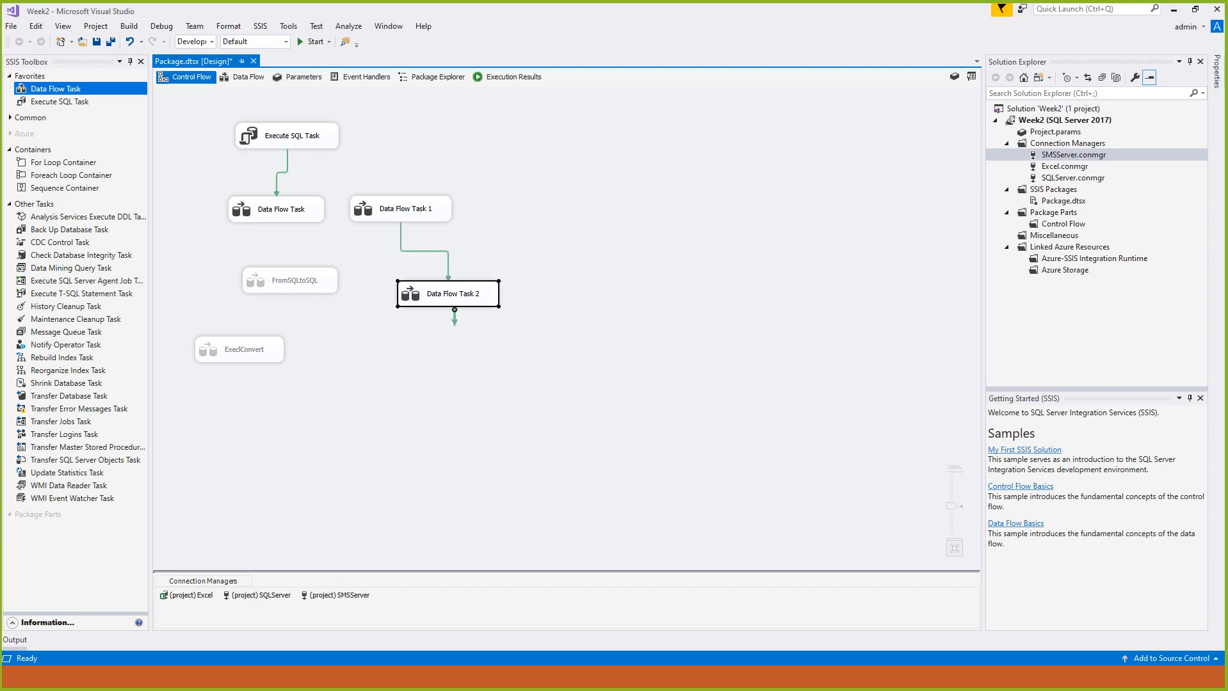
{"action": "key", "text": "F2"}
{"action": "type", "text": "FromSQ"}
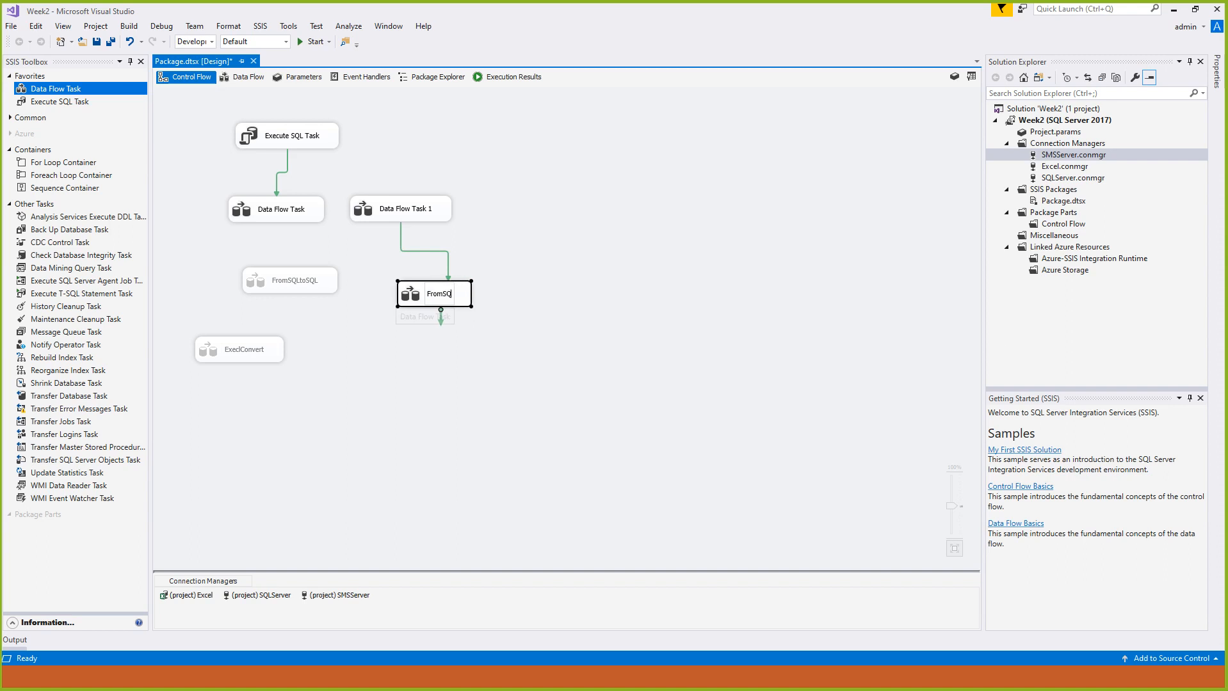
{"action": "type", "text": "LToF"}
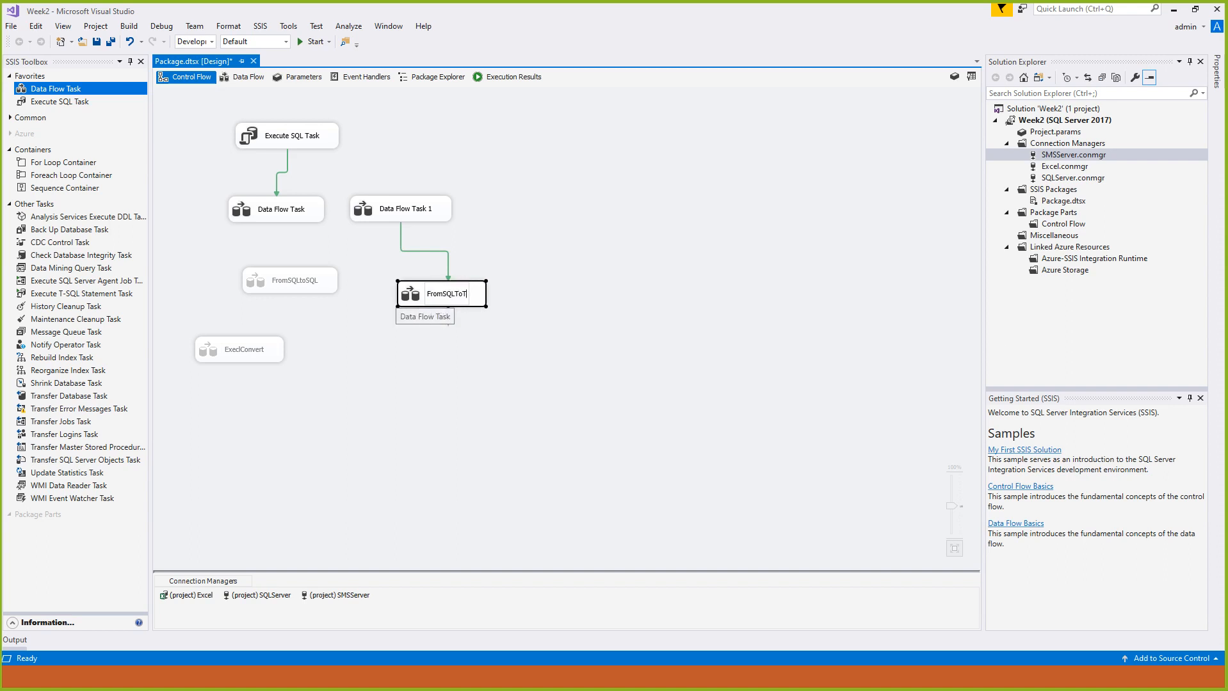
{"action": "type", "text": "latFile"}
{"action": "key", "text": "Return"}
{"action": "left_click", "coordinate": [545, 356]}
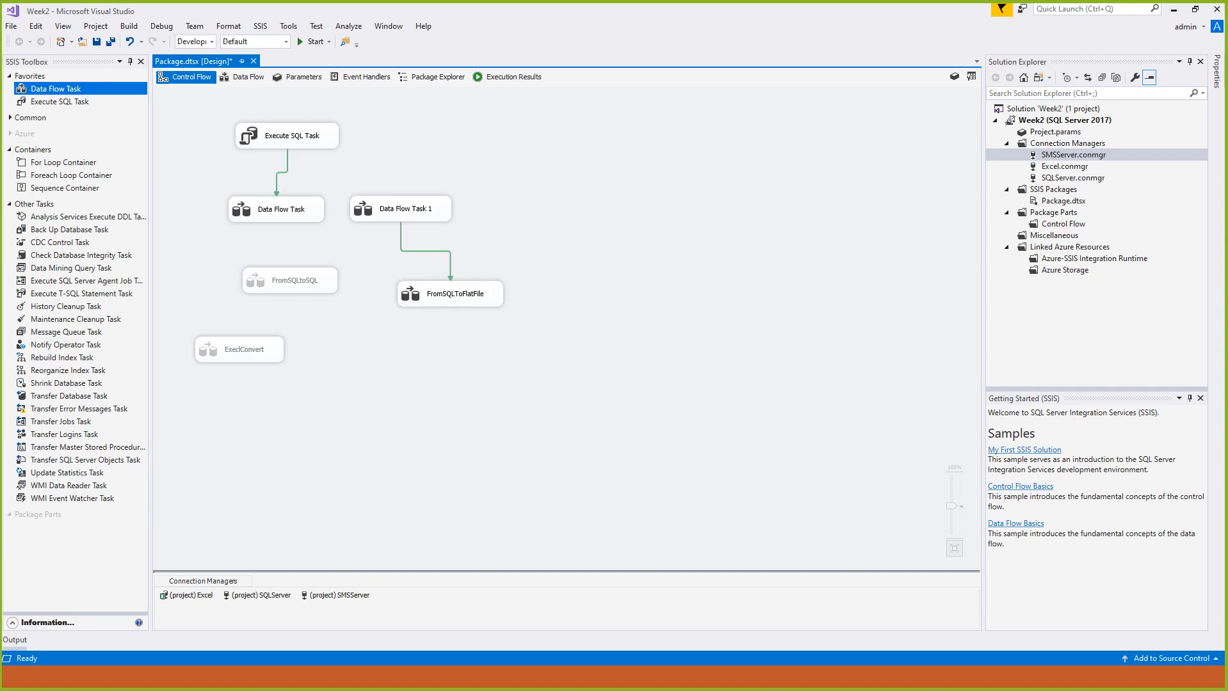
{"action": "left_click", "coordinate": [362, 212]}
{"action": "double_click", "coordinate": [450, 294]}
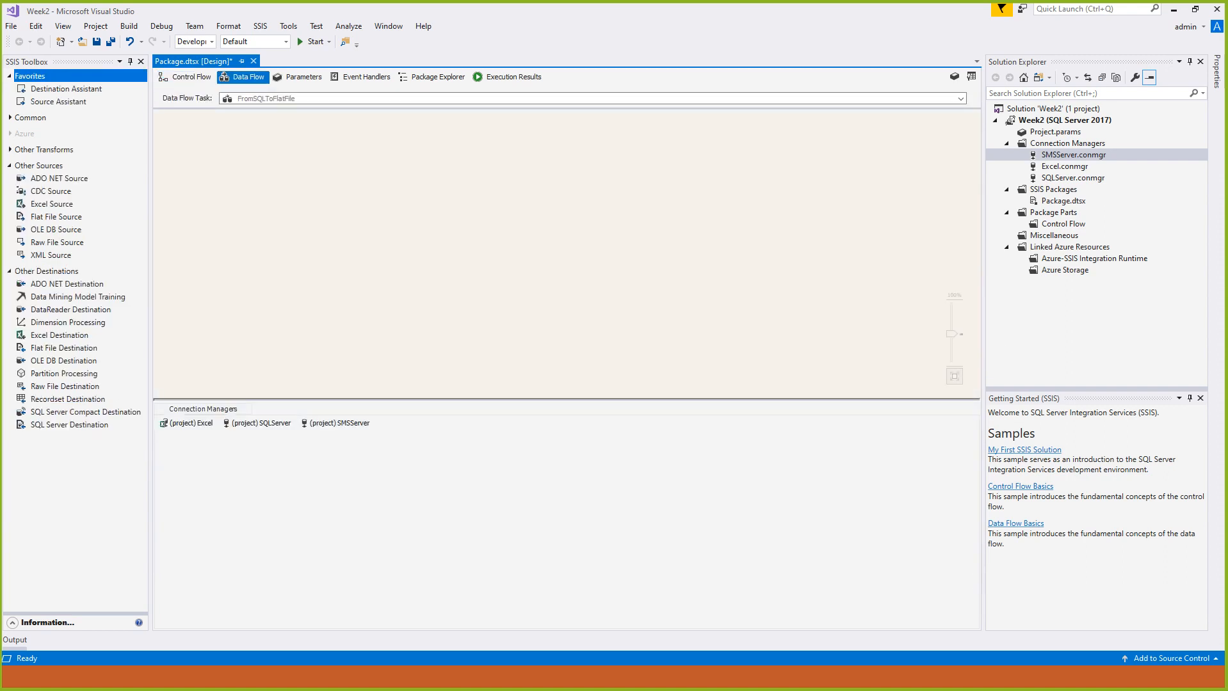
{"action": "right_click", "coordinate": [1032, 143]}
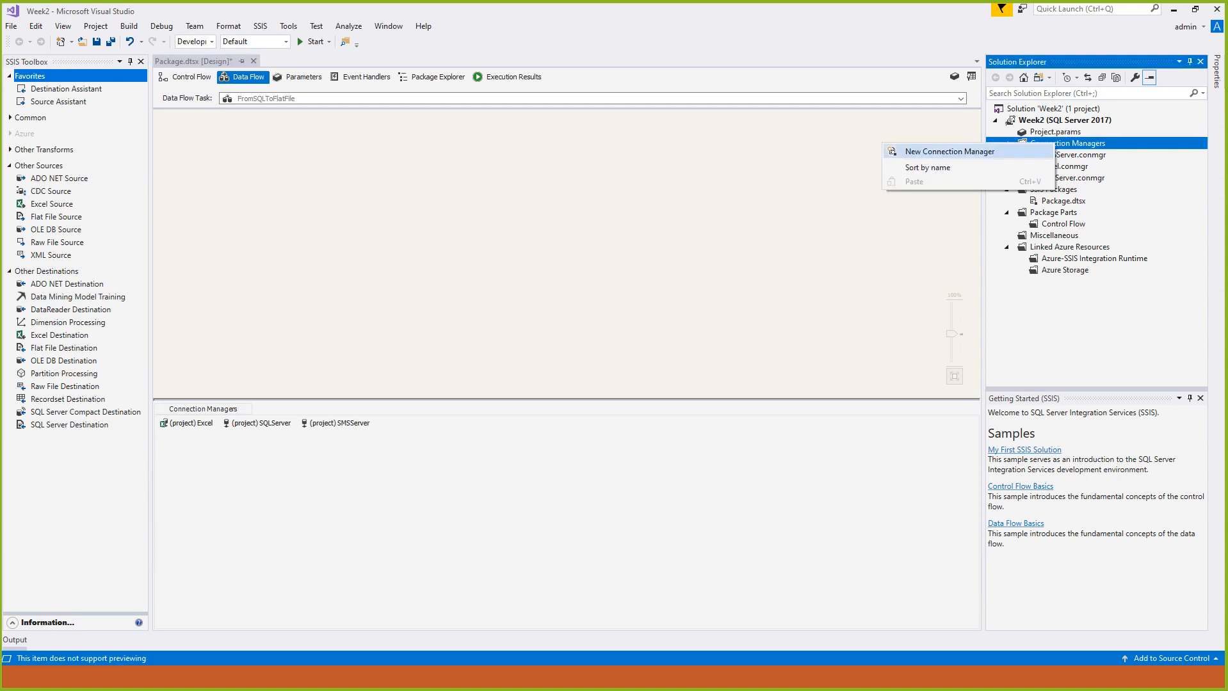
{"action": "left_click", "coordinate": [934, 151]}
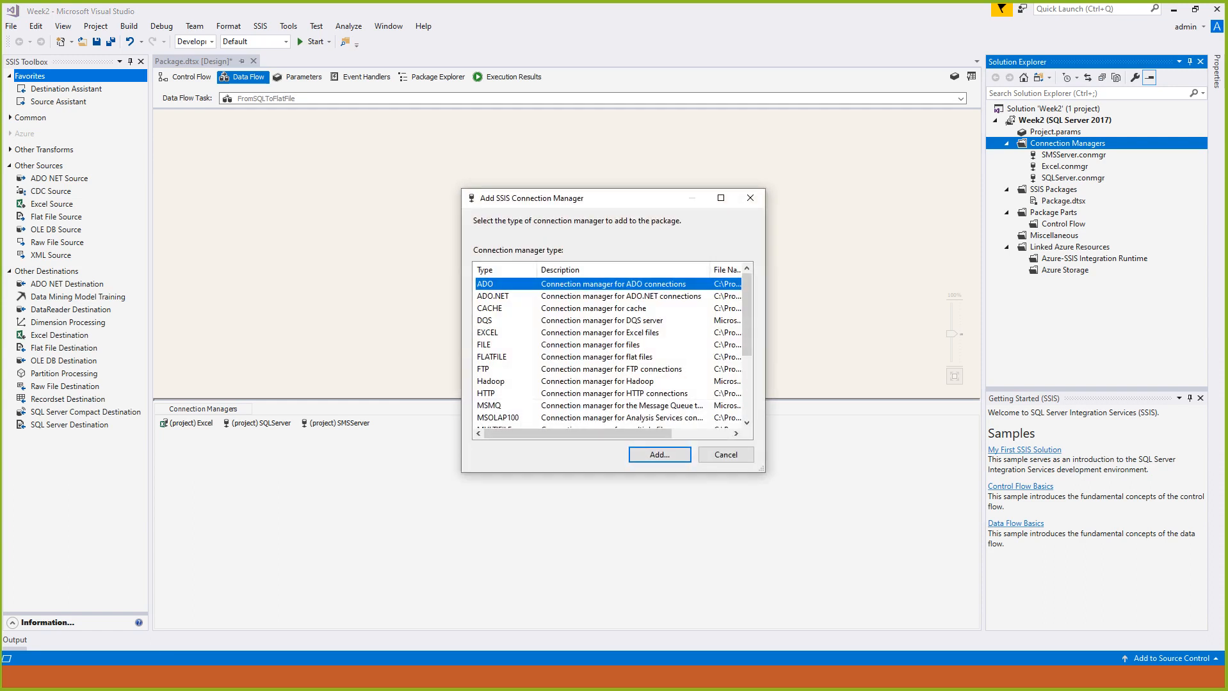
{"action": "left_click", "coordinate": [492, 357]}
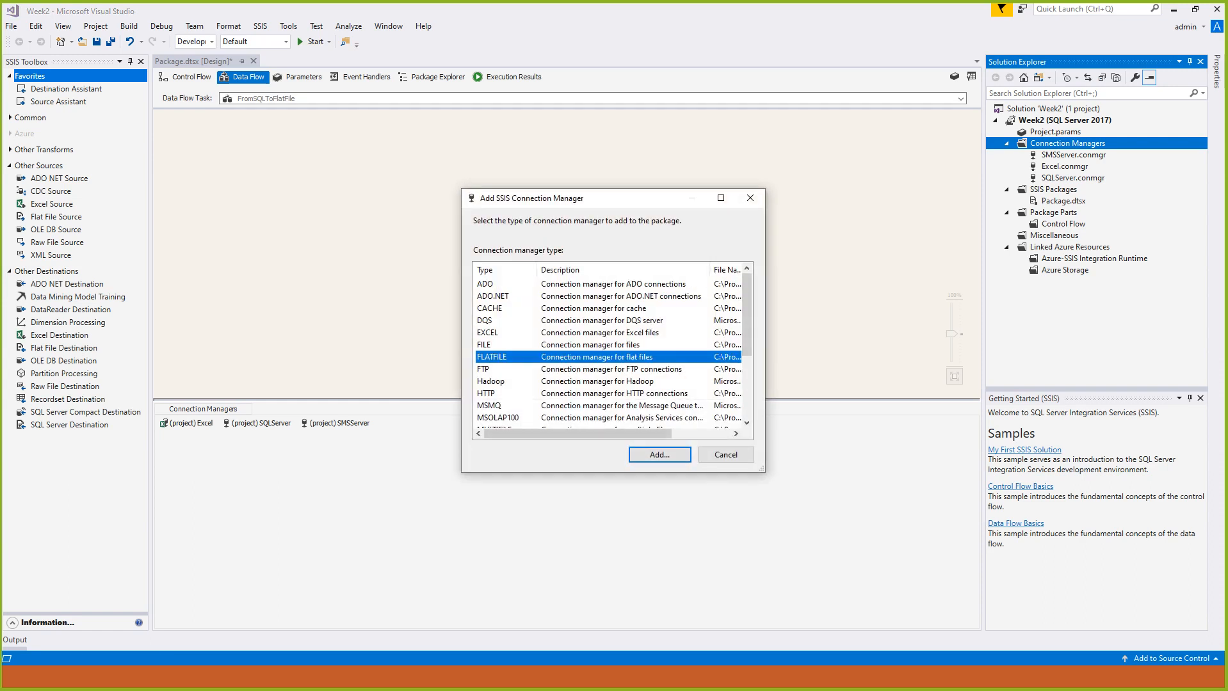
{"action": "left_click", "coordinate": [660, 455]}
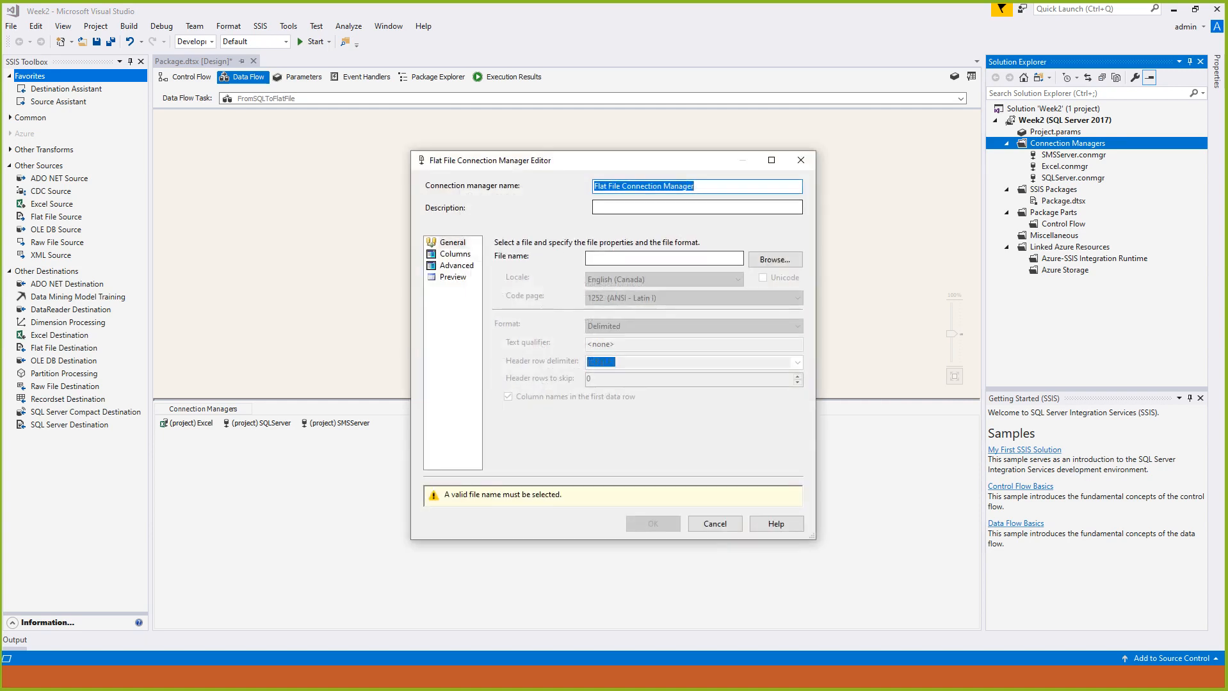
{"action": "left_click_drag", "start_coordinate": [708, 187], "coordinate": [591, 187]}
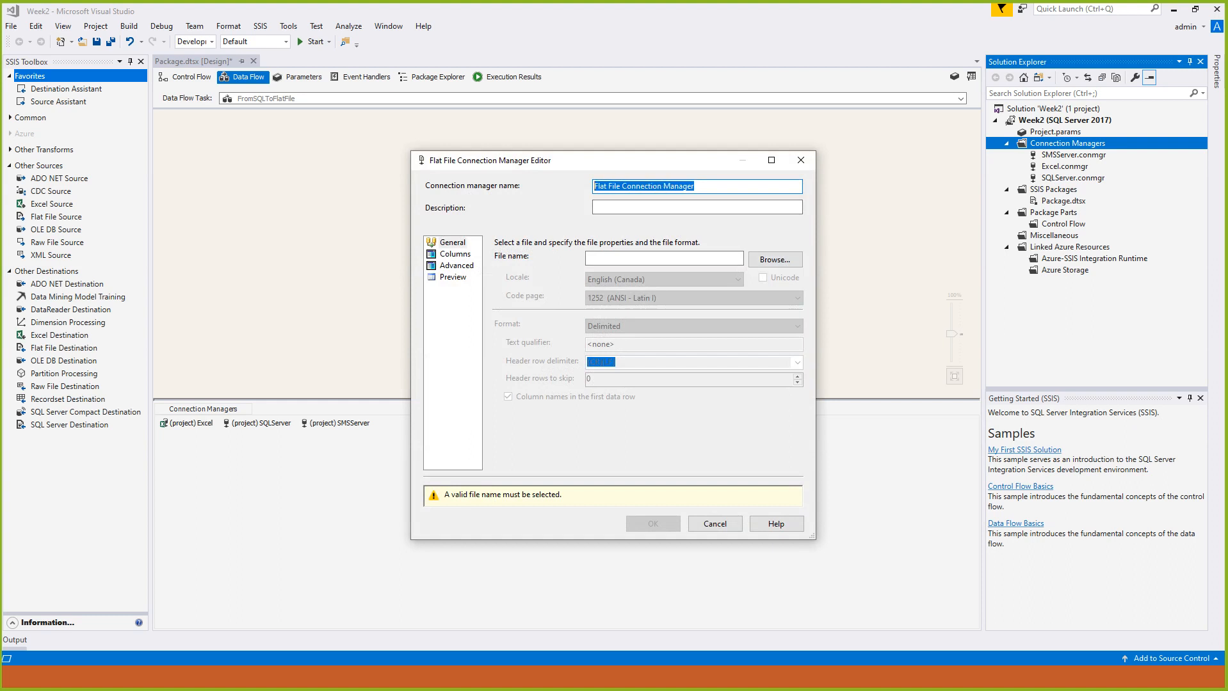
{"action": "type", "text": "FlatFile"}
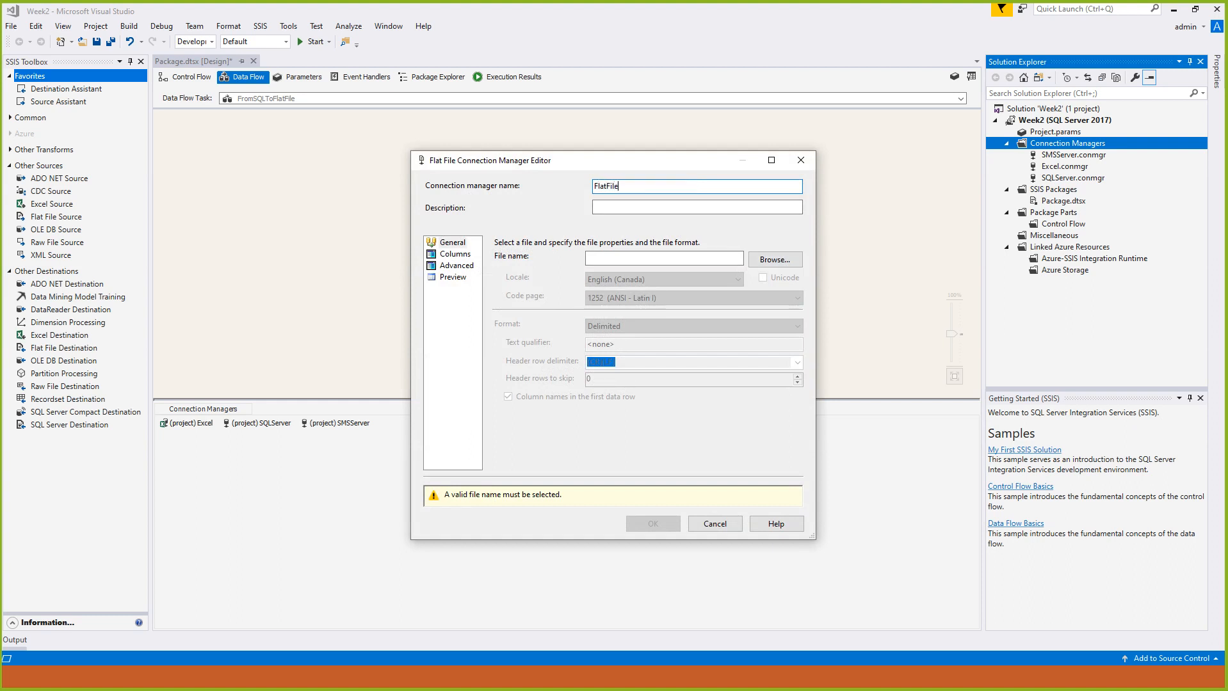
{"action": "type", "text": "Dest"}
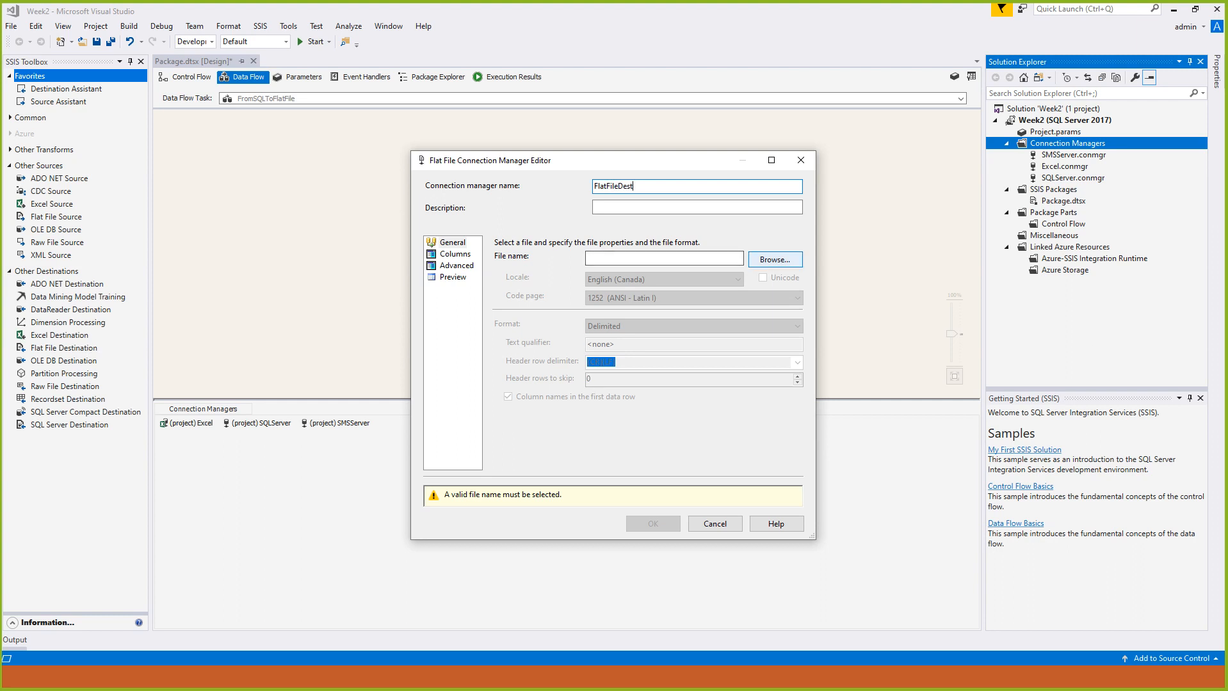
{"action": "left_click", "coordinate": [774, 260]}
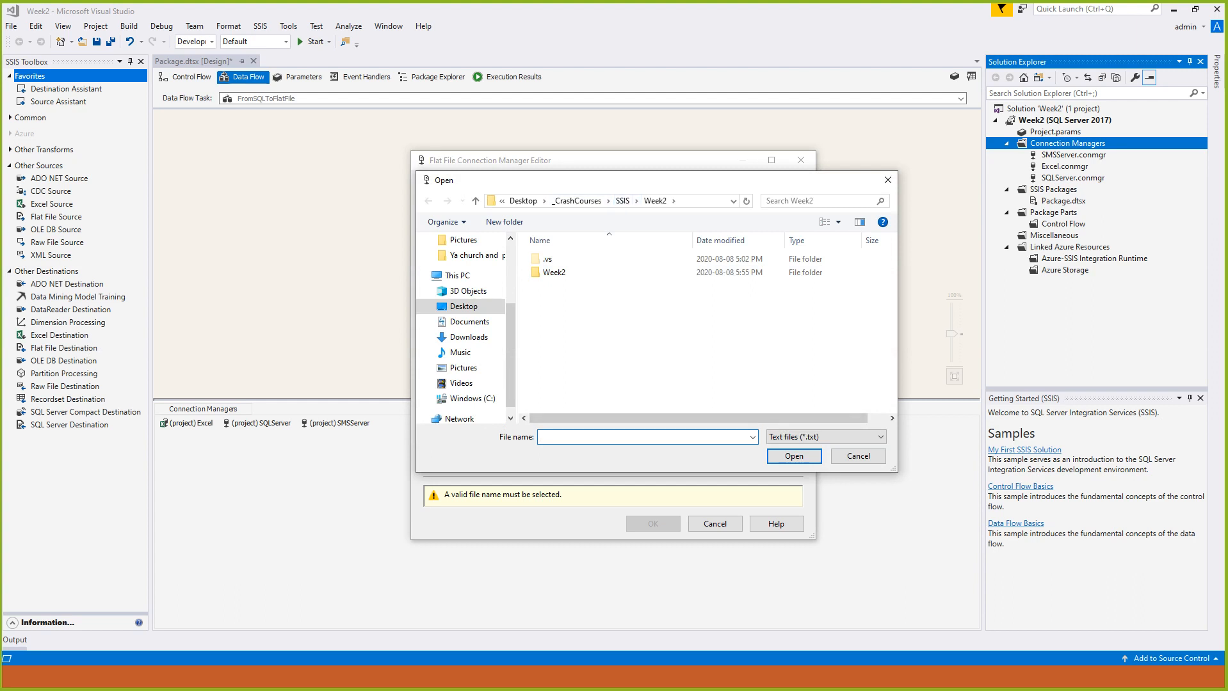
{"action": "type", "text": "StudentRecord"}
{"action": "key", "text": "Return"}
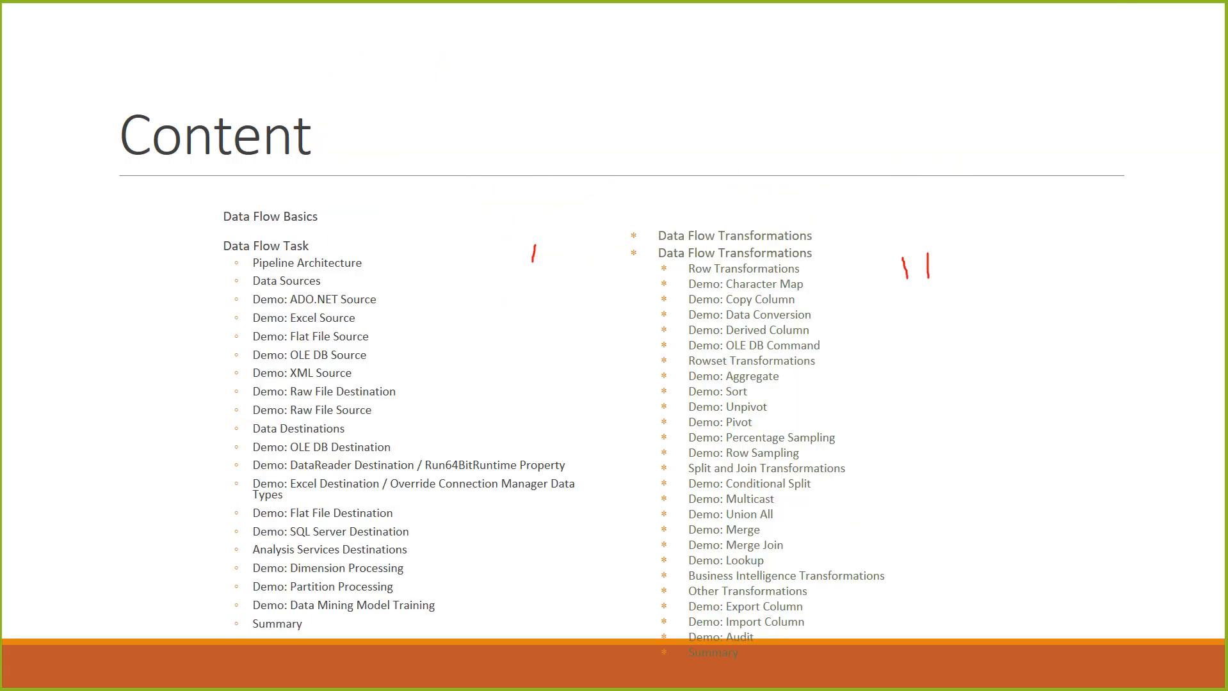
{"action": "left_click_drag", "start_coordinate": [884, 253], "coordinate": [886, 272]}
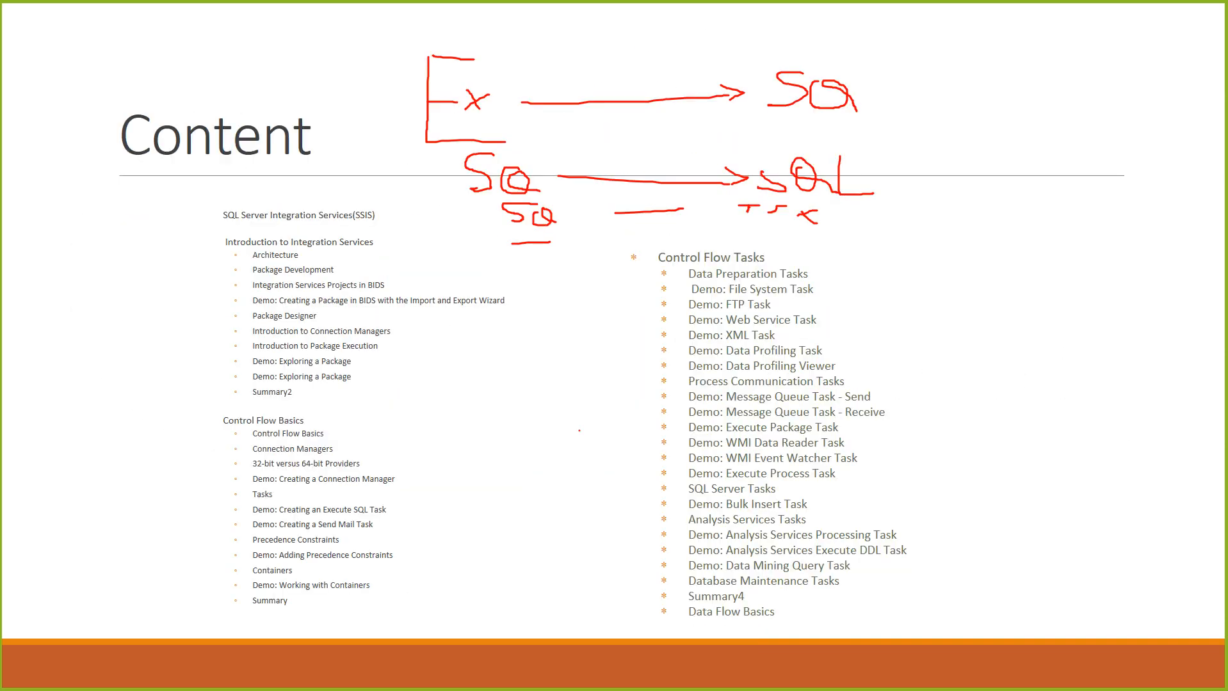
{"action": "key", "text": "alt+Tab"}
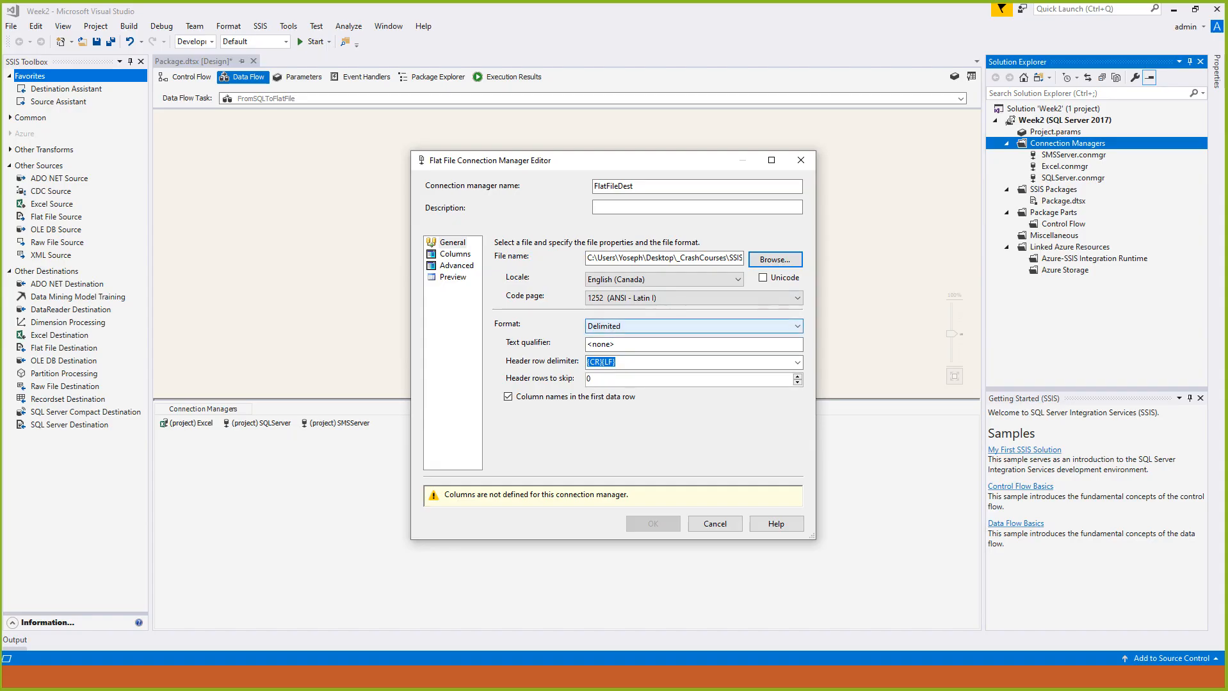
{"action": "left_click", "coordinate": [775, 260]}
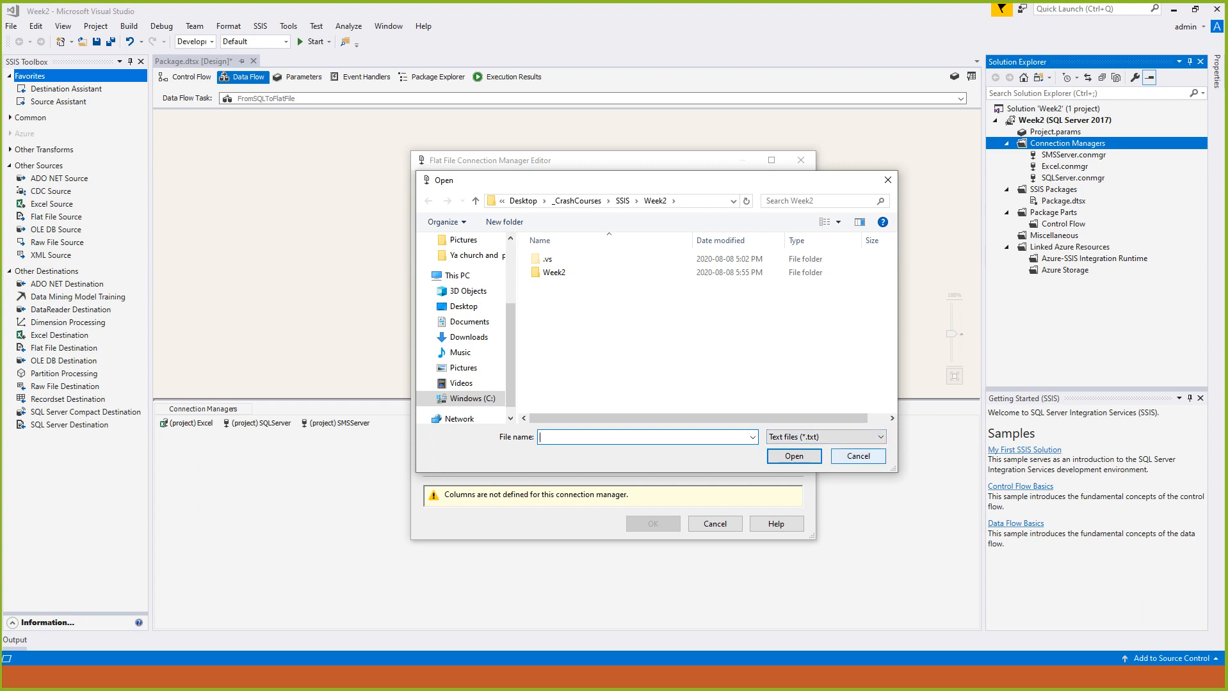
{"action": "left_click", "coordinate": [858, 455]}
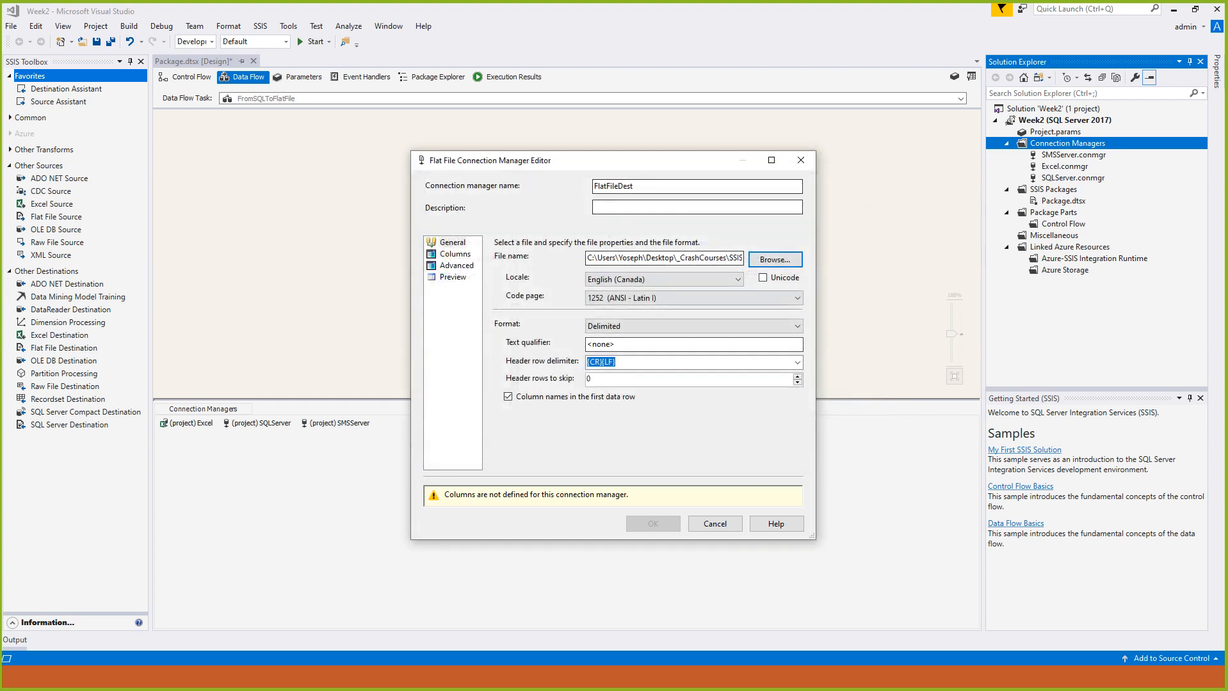
{"action": "left_click_drag", "start_coordinate": [732, 258], "coordinate": [768, 259]}
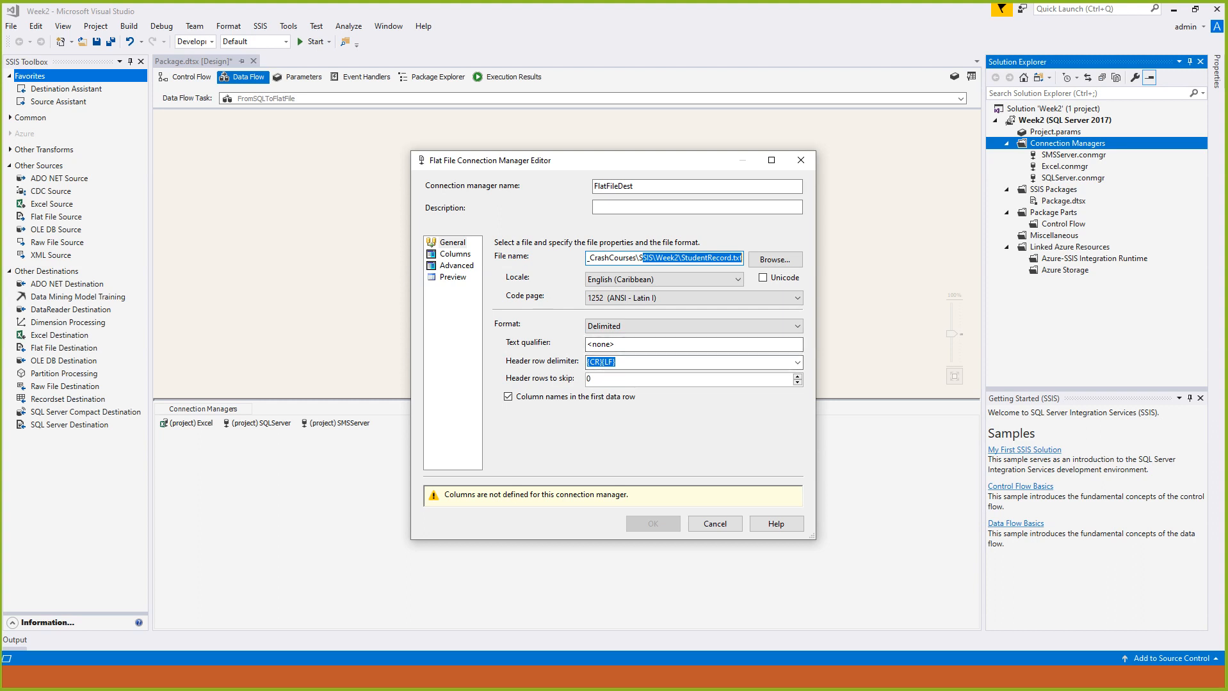
{"action": "left_click", "coordinate": [646, 206]}
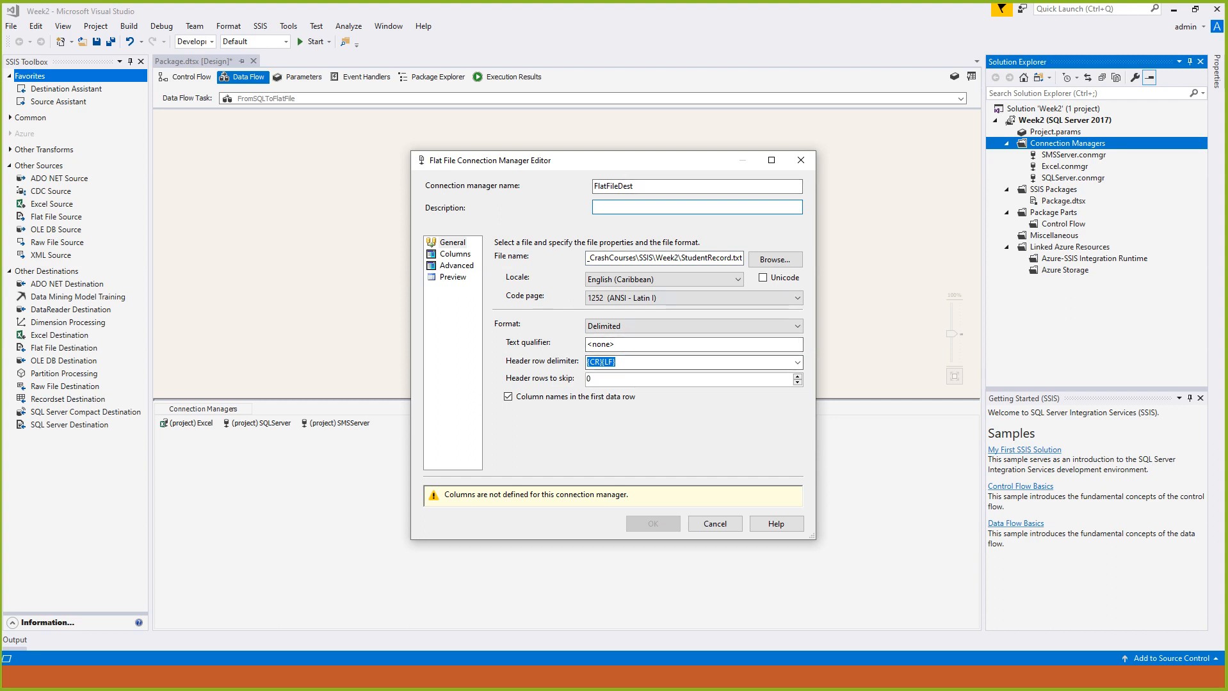
{"action": "left_click", "coordinate": [455, 254]}
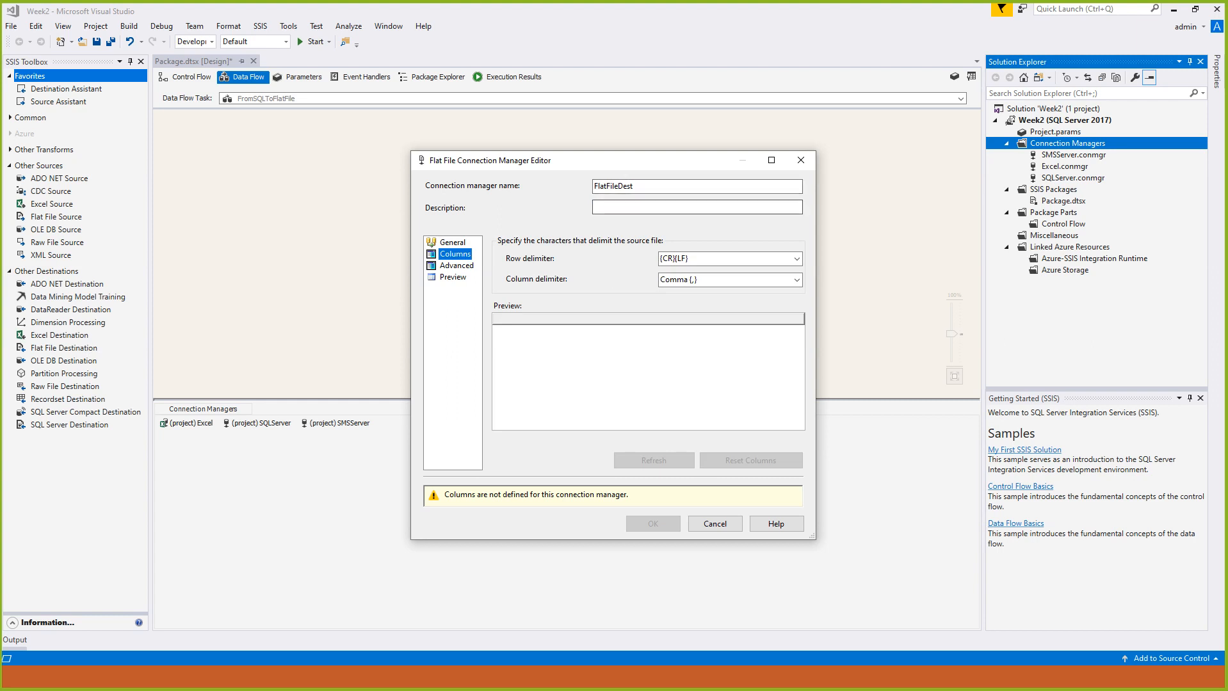
{"action": "left_click", "coordinate": [696, 207]}
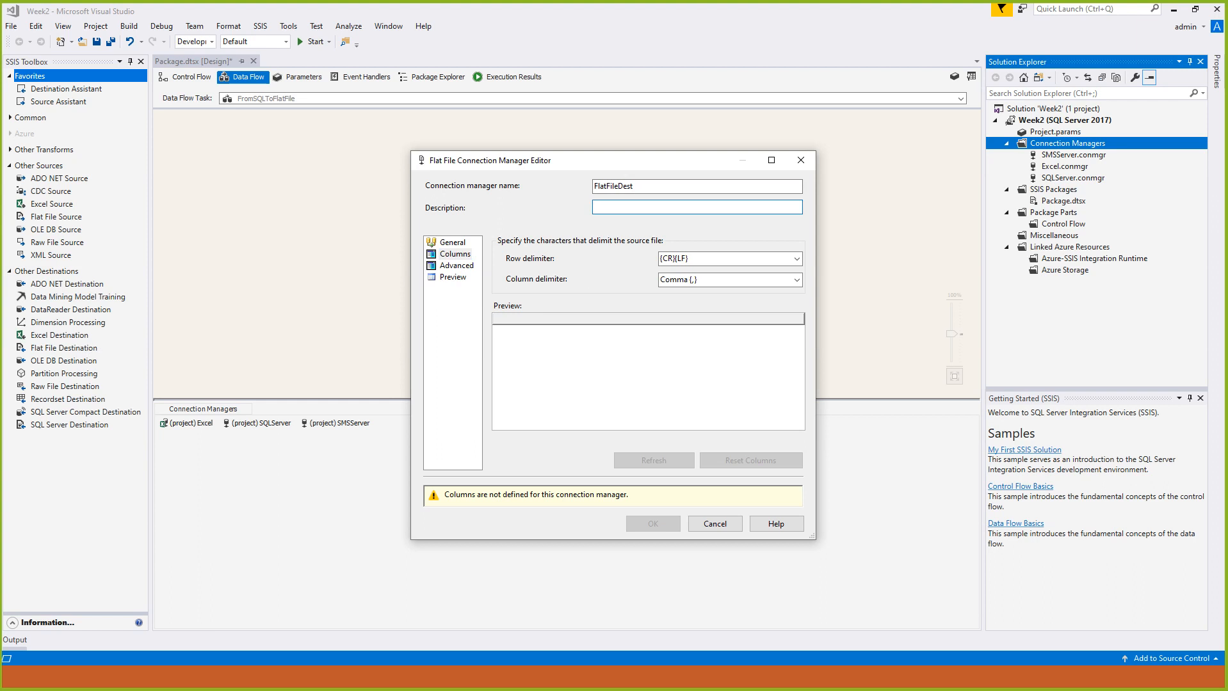
{"action": "left_click_drag", "start_coordinate": [564, 161], "coordinate": [353, 272]}
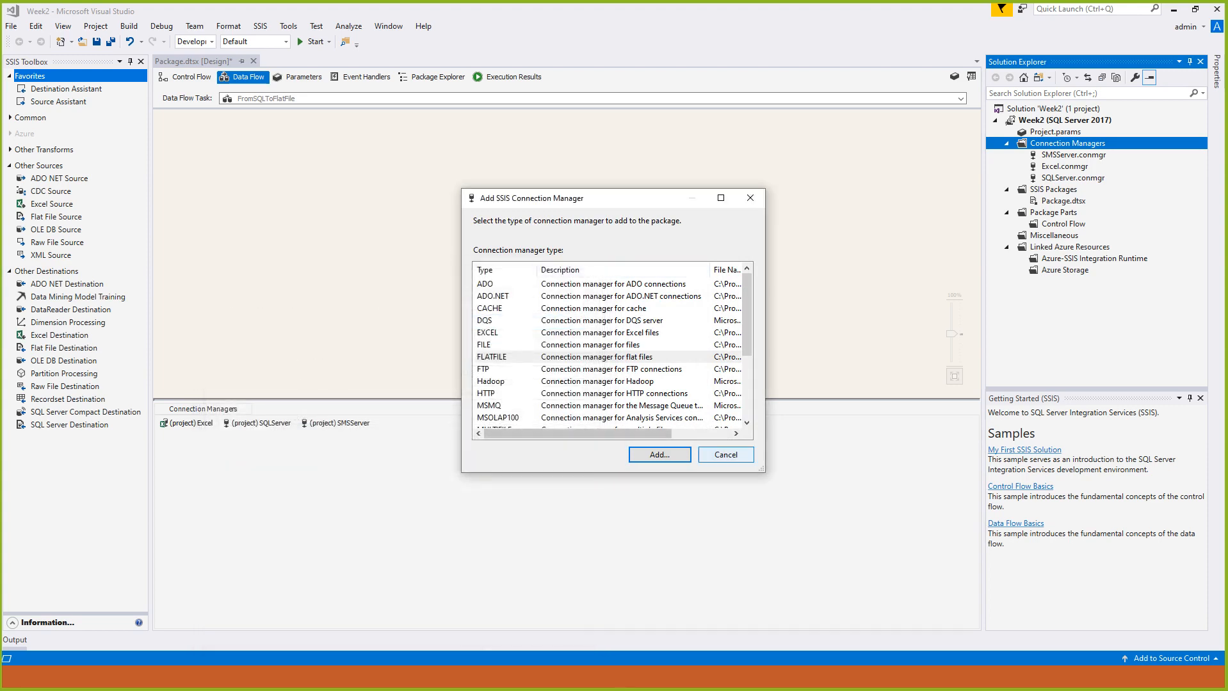
{"action": "left_click", "coordinate": [726, 455]}
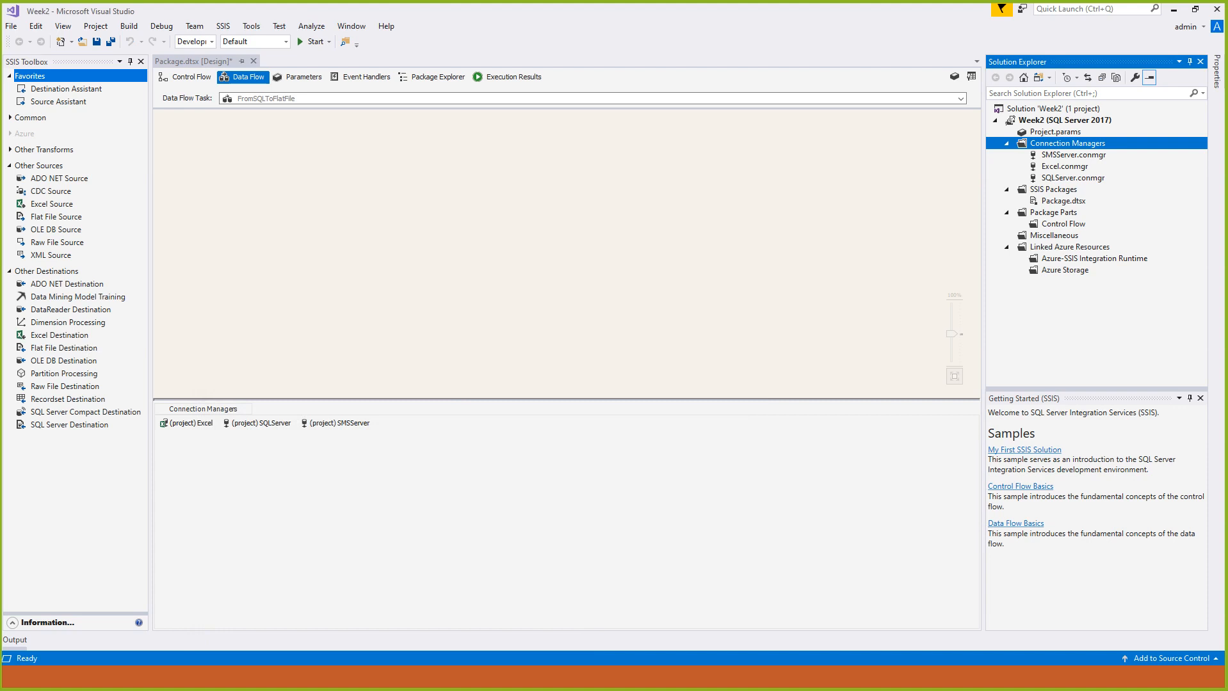
- Add an OLE DB Source to the FromSQLToFlatFile data flow and assign it the SQLServer connection manager
{"action": "left_click", "coordinate": [57, 230]}
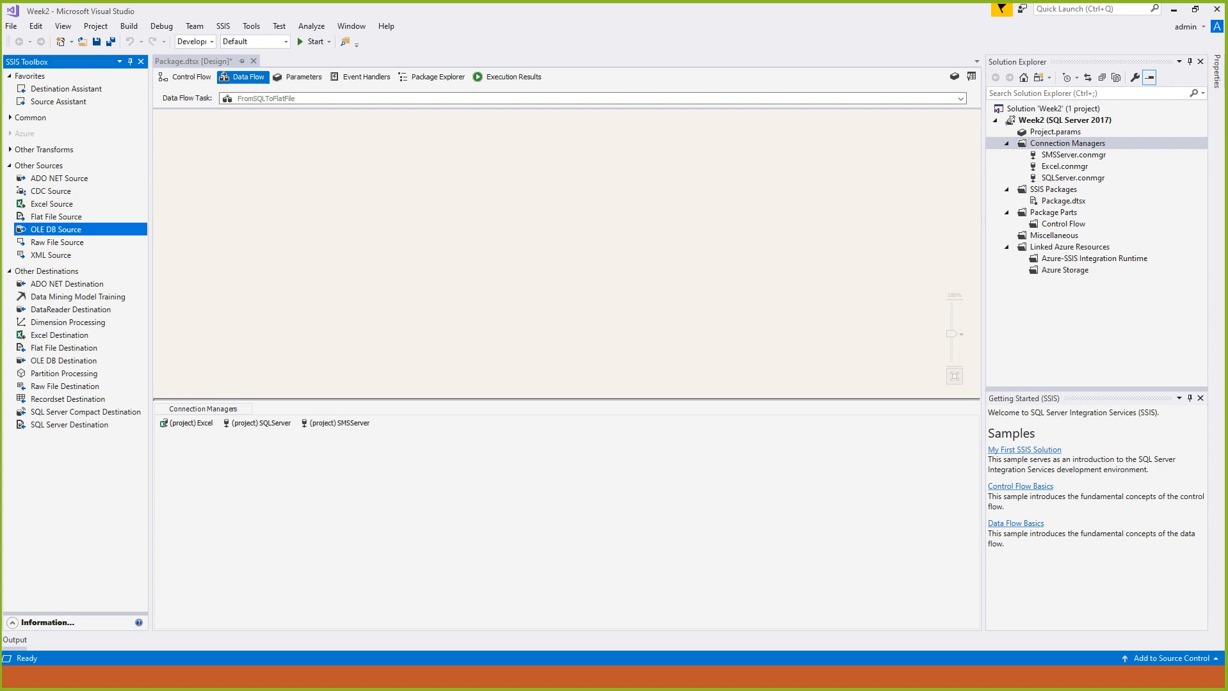
{"action": "left_click_drag", "start_coordinate": [56, 229], "coordinate": [295, 151]}
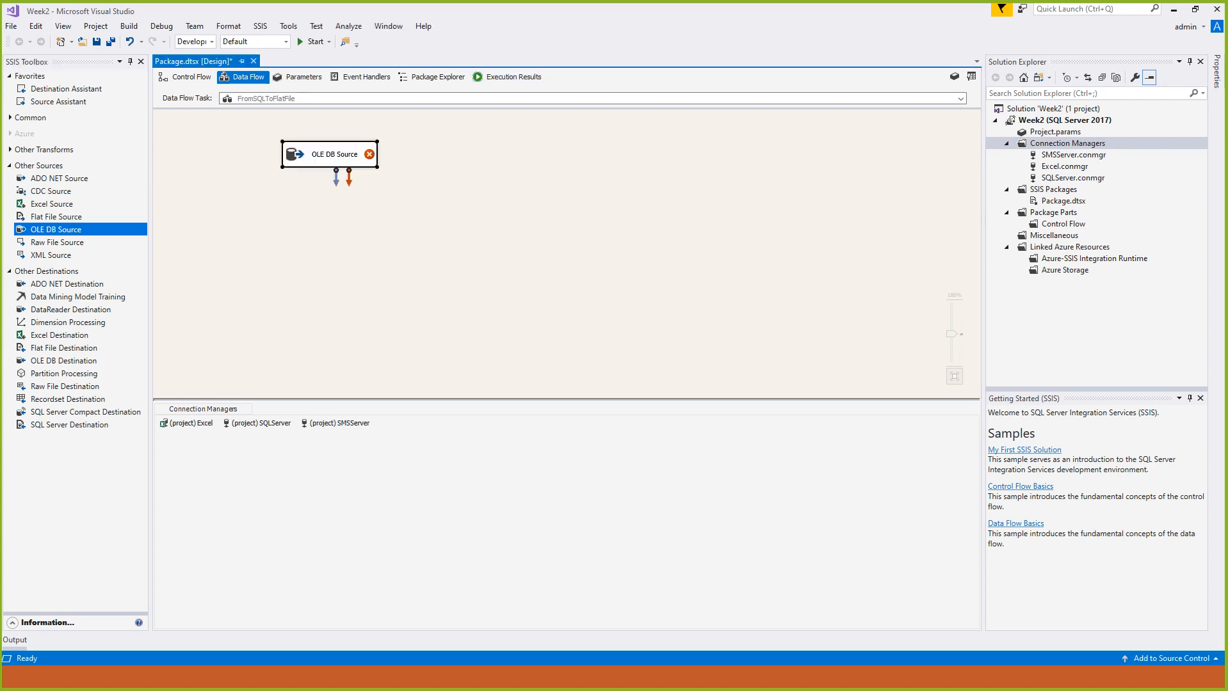
{"action": "double_click", "coordinate": [333, 157]}
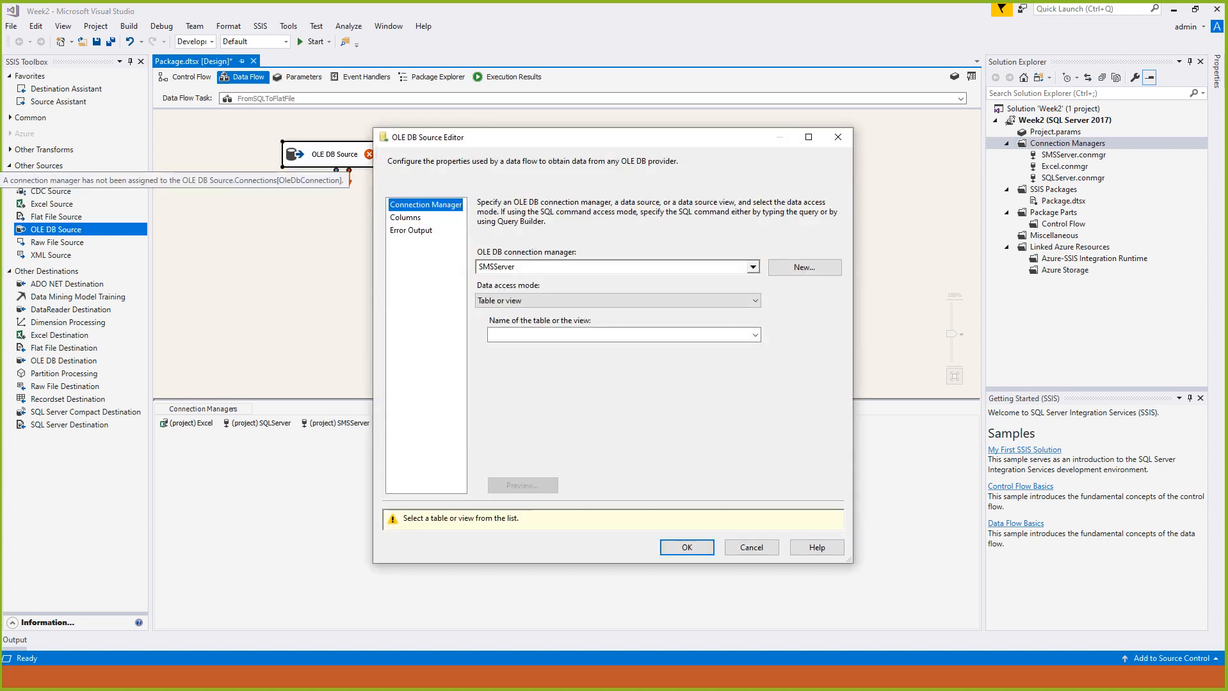
{"action": "left_click", "coordinate": [752, 267]}
{"action": "left_click", "coordinate": [530, 304]}
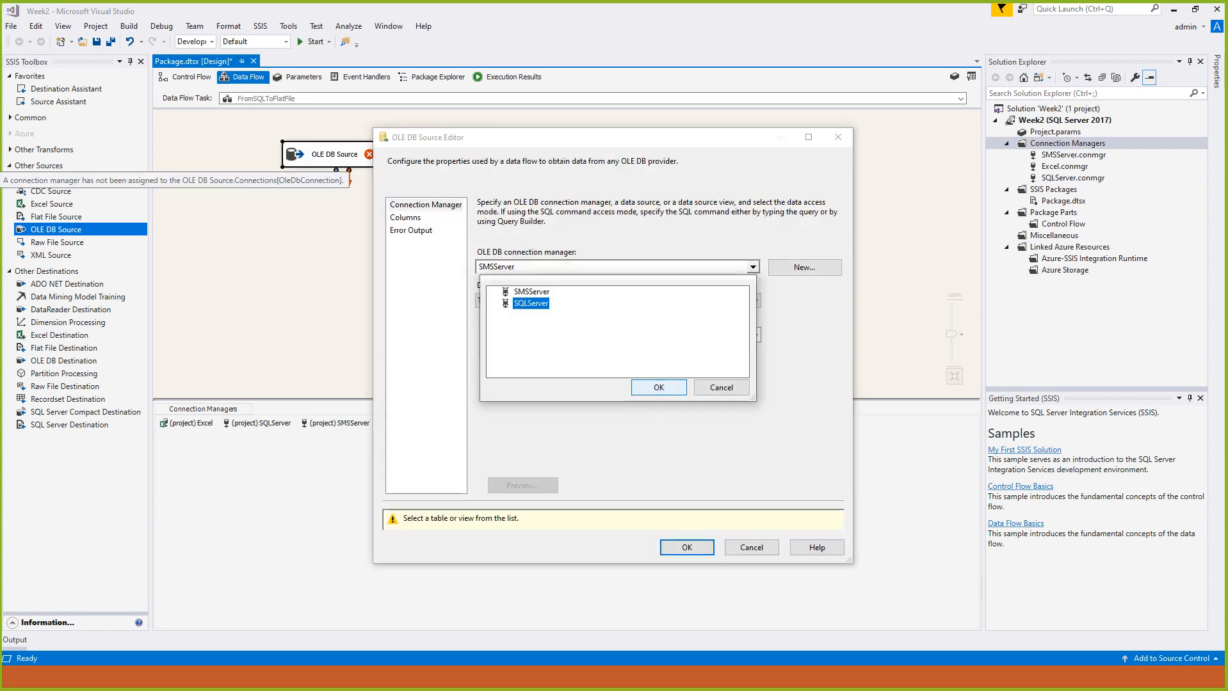
{"action": "left_click", "coordinate": [658, 388]}
- Choose [dbo].[FROMSMSSTUDENT] as the table the OLE DB Source reads
{"action": "left_click", "coordinate": [756, 335]}
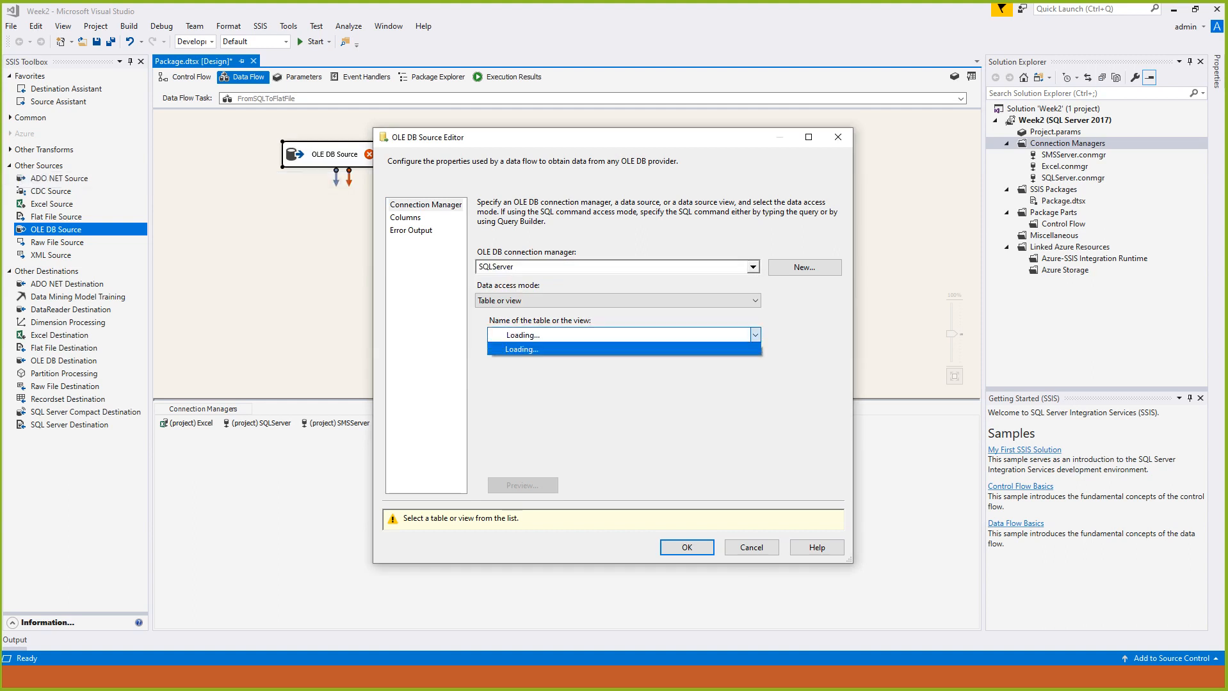
{"action": "key", "text": "Down"}
{"action": "key", "text": "Down"}
{"action": "key", "text": "Down"}
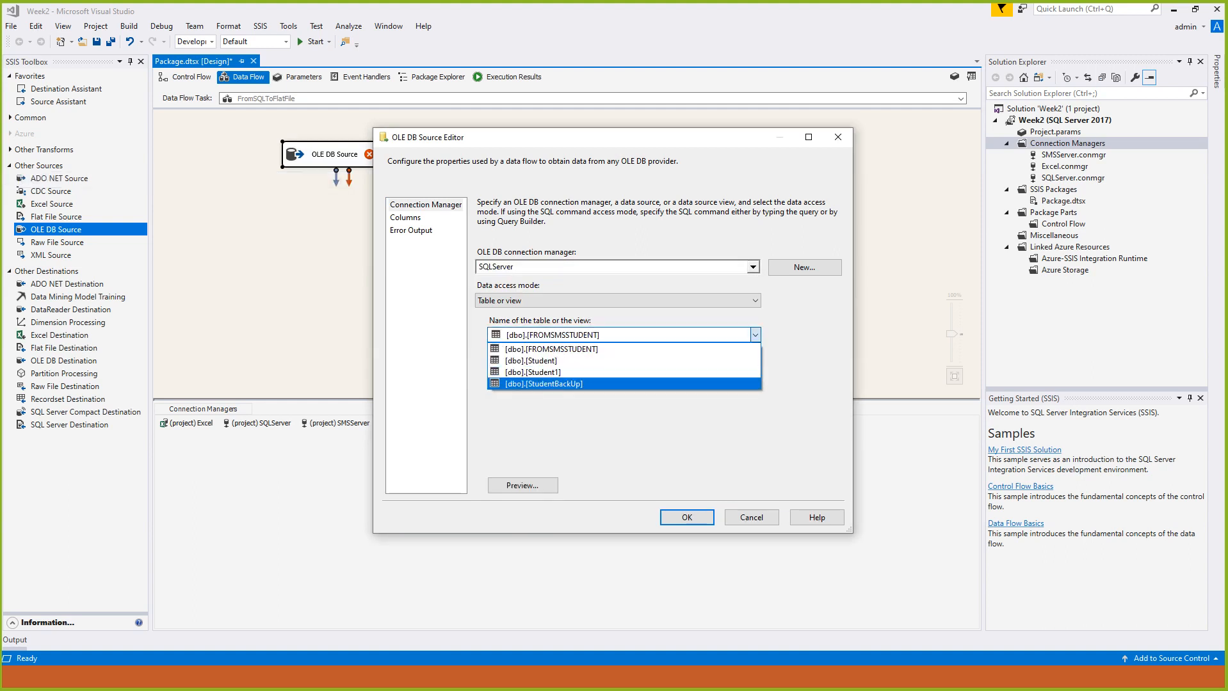
{"action": "key", "text": "Up"}
{"action": "key", "text": "Up"}
{"action": "key", "text": "Up"}
{"action": "key", "text": "Return"}
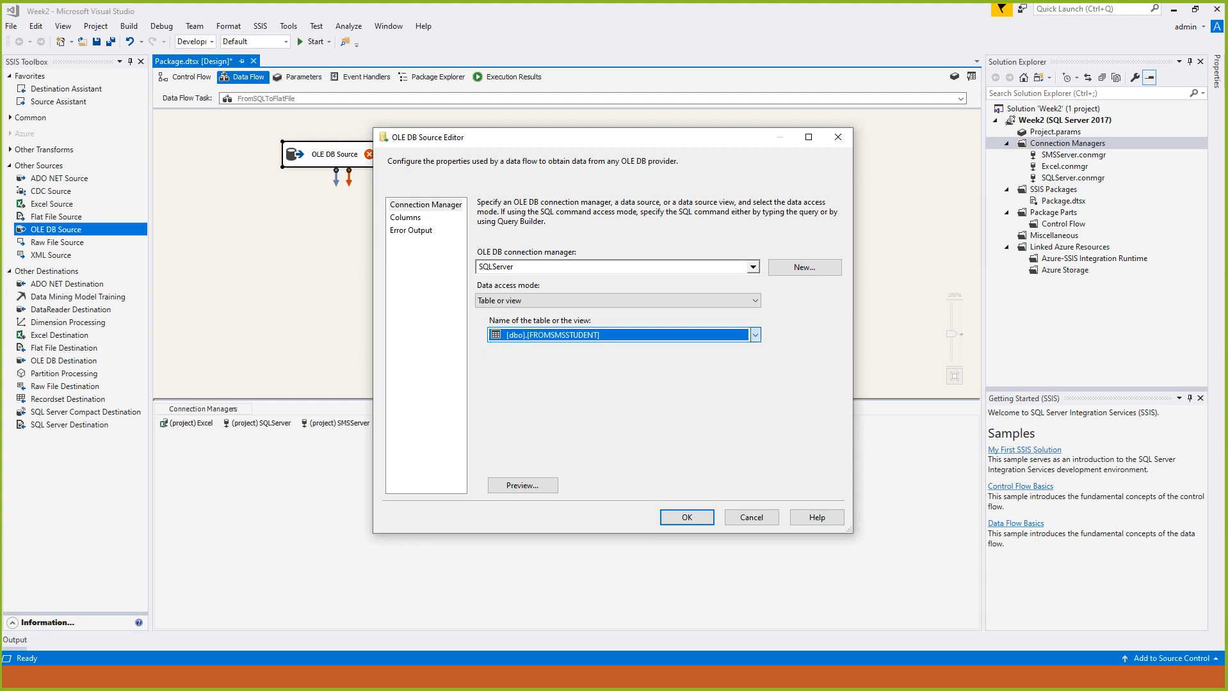
- Preview the rows of the selected source table and confirm the OLE DB Source settings
{"action": "left_click", "coordinate": [522, 485]}
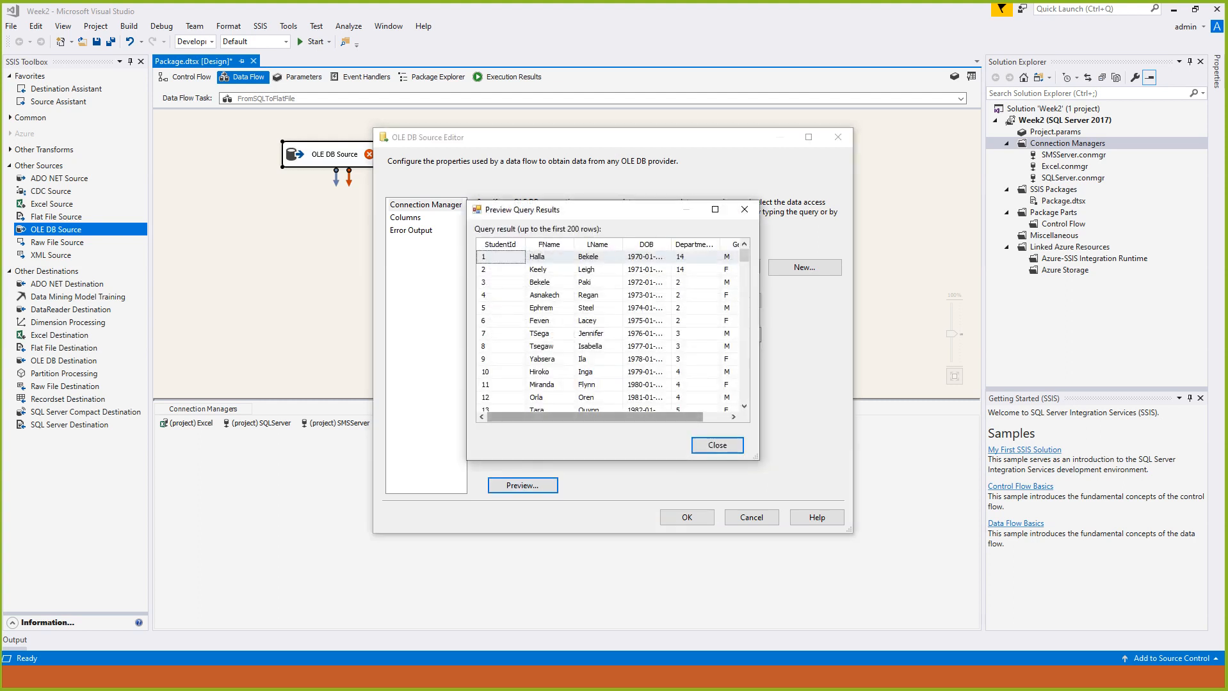
{"action": "left_click_drag", "start_coordinate": [615, 418], "coordinate": [641, 417]}
{"action": "left_click", "coordinate": [717, 445]}
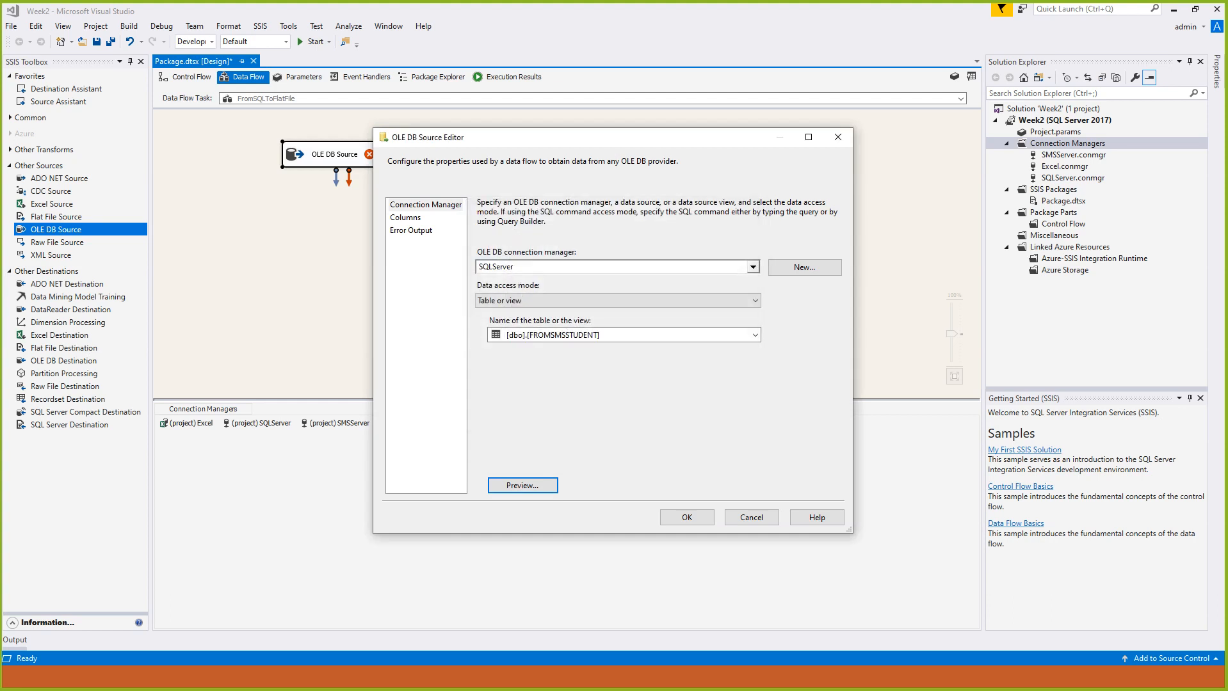
{"action": "left_click", "coordinate": [687, 518]}
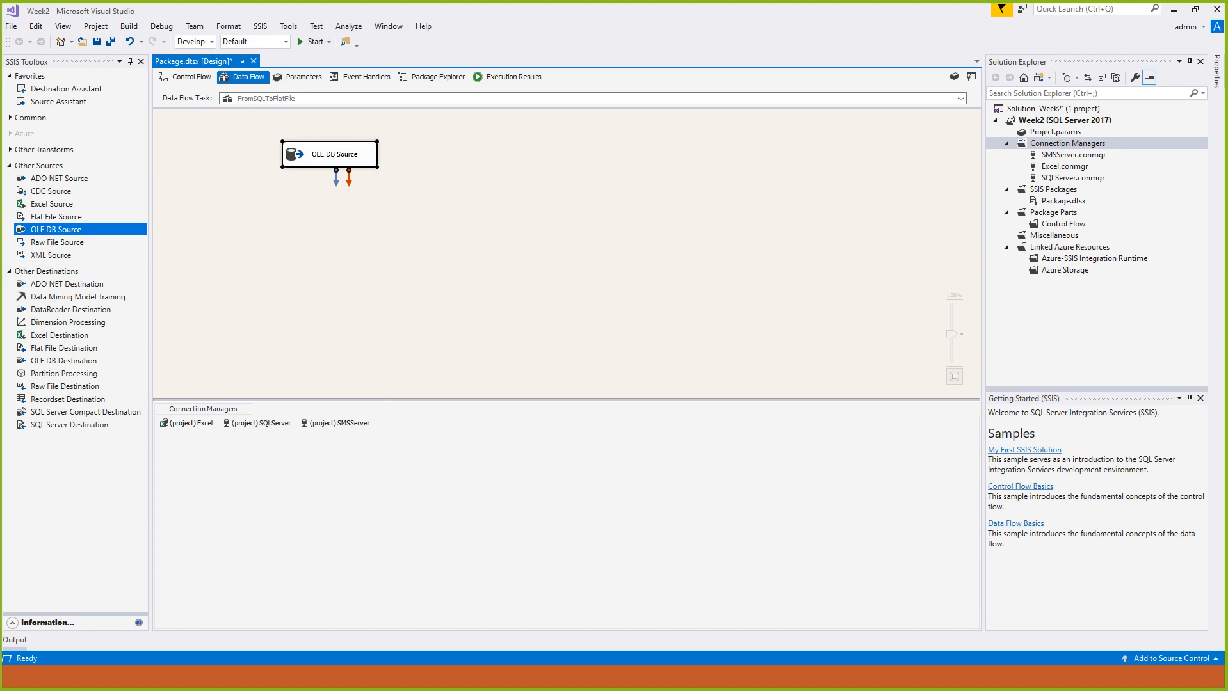
{"action": "left_click", "coordinate": [65, 348]}
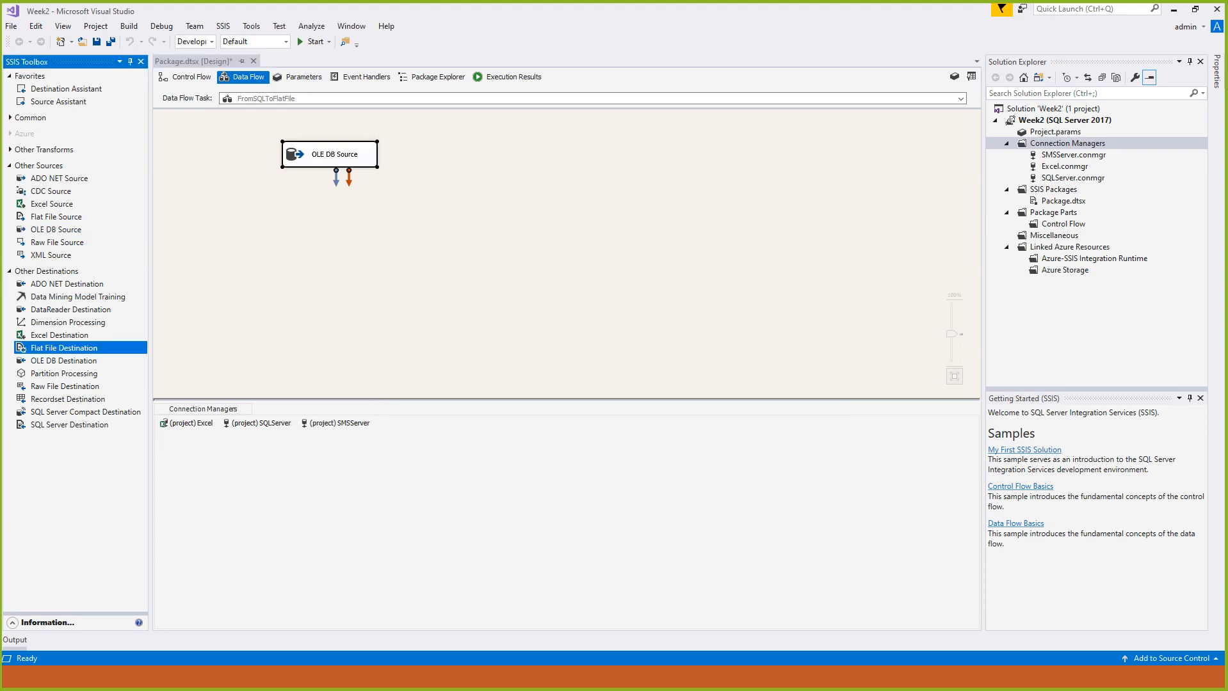
{"action": "right_click", "coordinate": [1044, 141]}
{"action": "left_click", "coordinate": [1109, 148]}
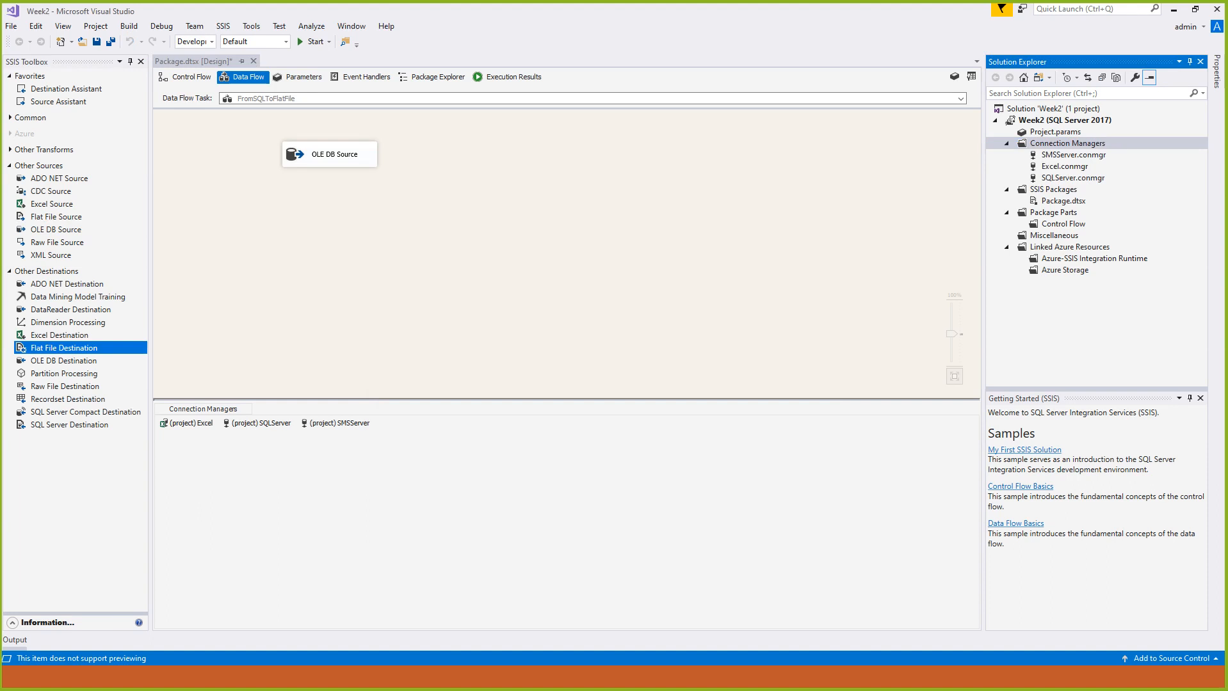
{"action": "right_click", "coordinate": [1057, 144]}
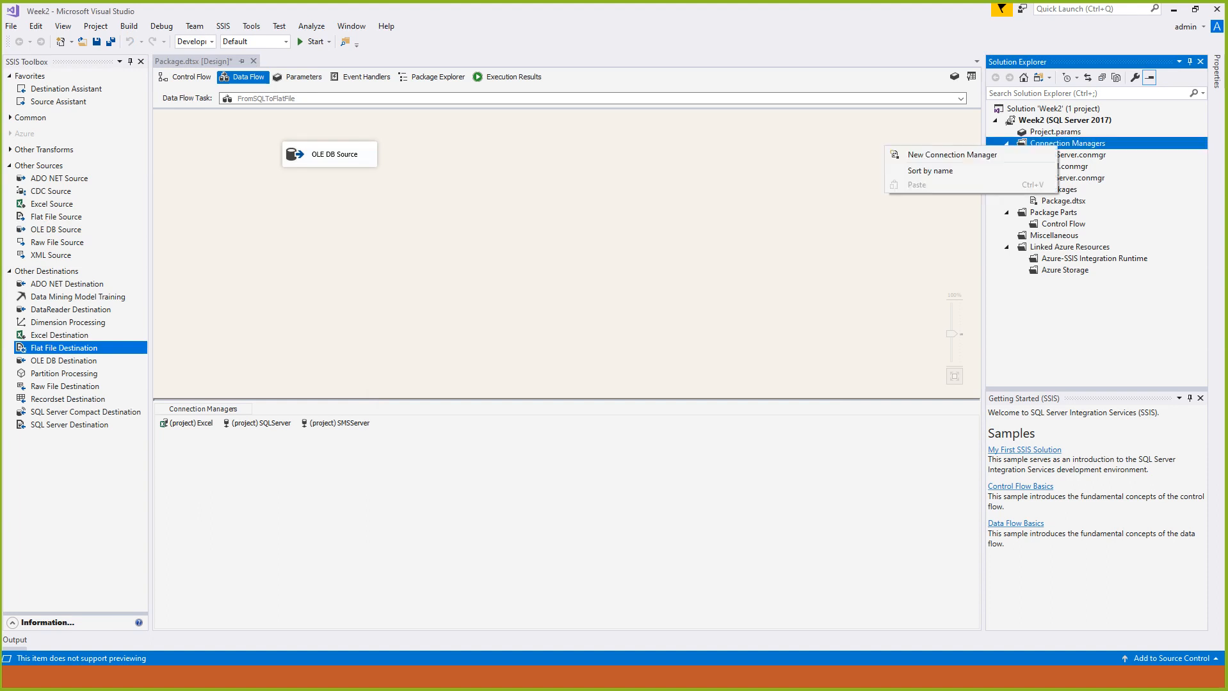
{"action": "left_click", "coordinate": [952, 155]}
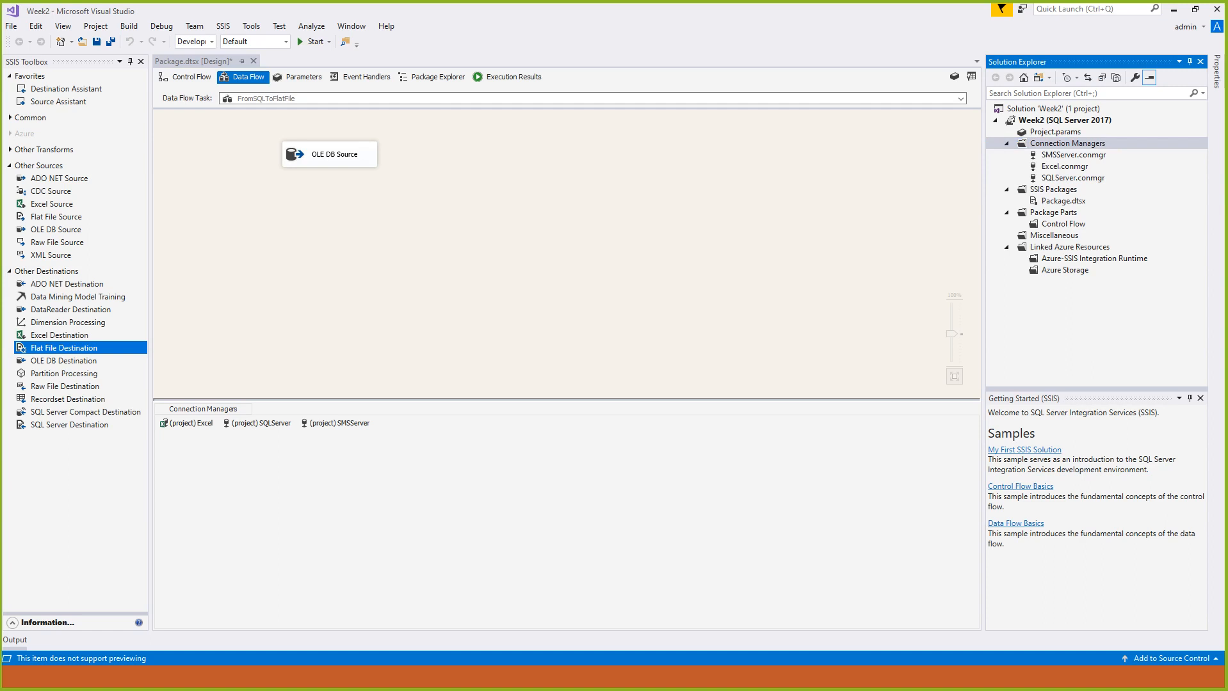
- Add a Flat File Destination below the OLE DB Source and connect the source's regular output to it
{"action": "left_click_drag", "start_coordinate": [64, 349], "coordinate": [309, 200]}
{"action": "left_click", "coordinate": [329, 155]}
{"action": "left_click", "coordinate": [461, 185]}
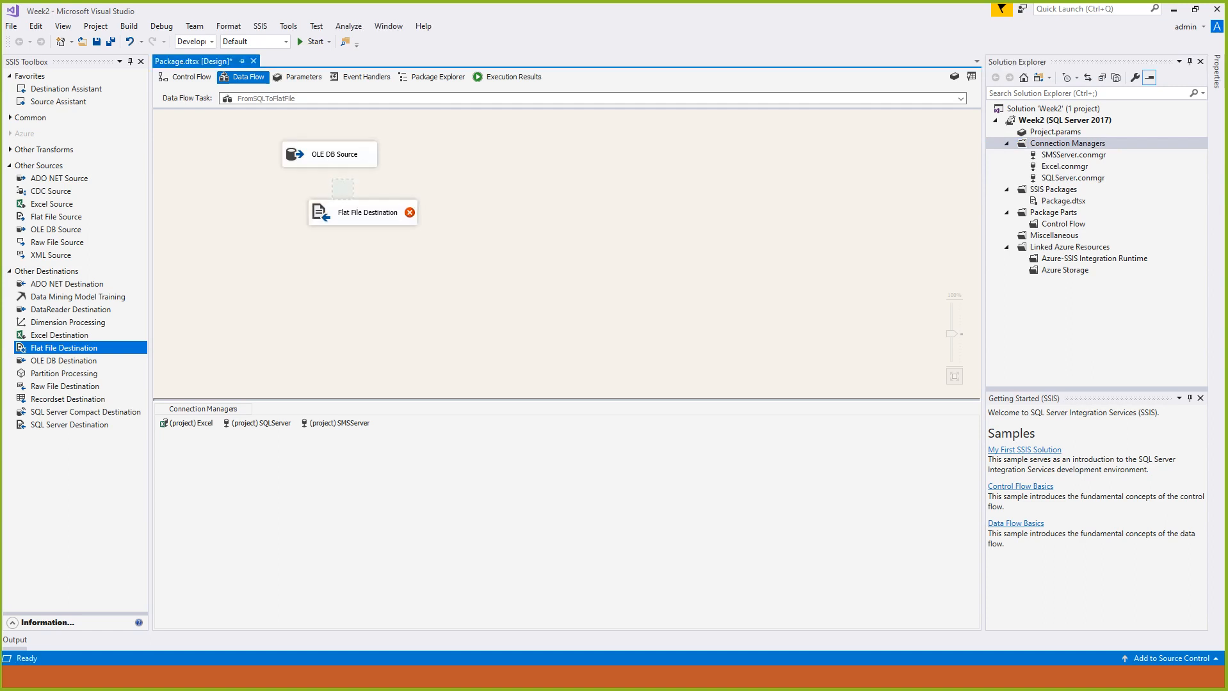
{"action": "left_click", "coordinate": [363, 213]}
{"action": "left_click", "coordinate": [330, 154]}
{"action": "left_click_drag", "start_coordinate": [336, 174], "coordinate": [362, 212]}
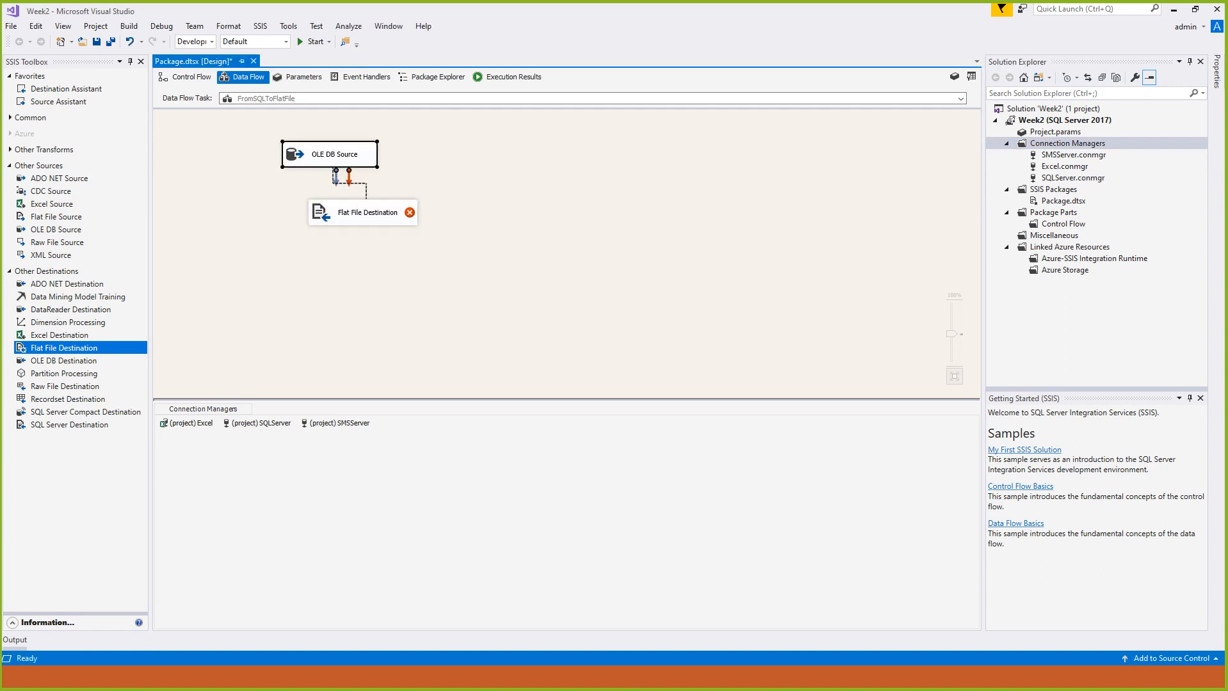
- Create a new flat file connection manager in Delimited format for the Flat File Destination and name it FlatFileDest
{"action": "double_click", "coordinate": [361, 212]}
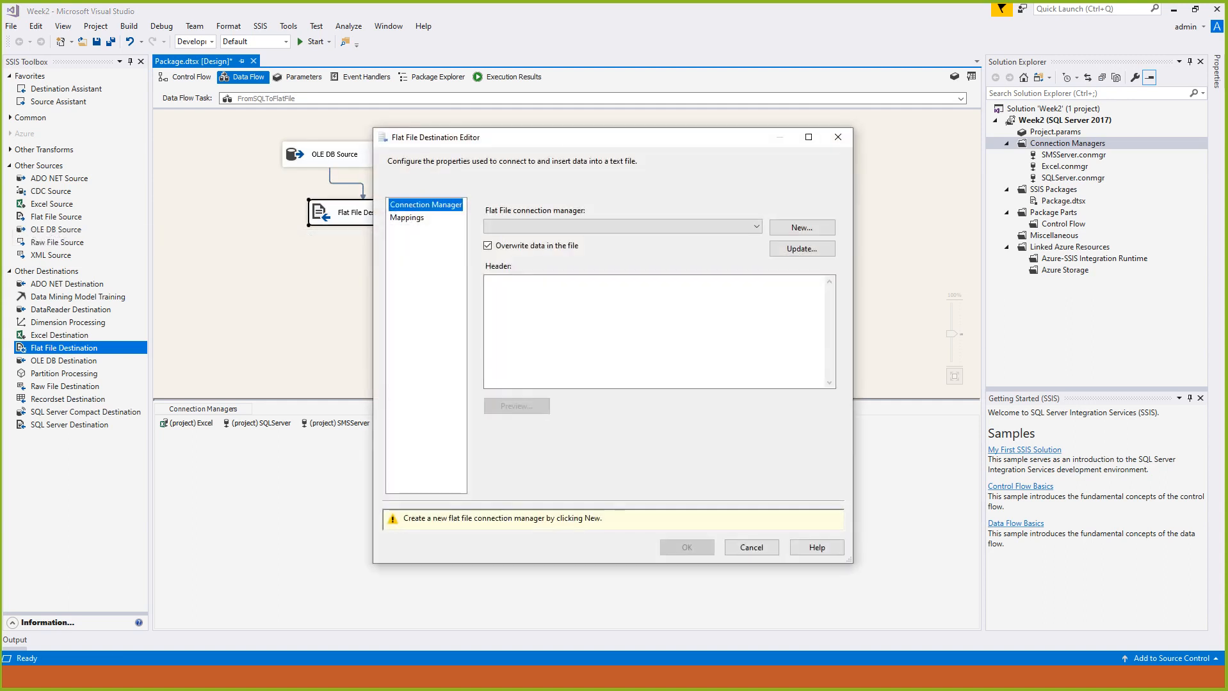
{"action": "left_click", "coordinate": [802, 227]}
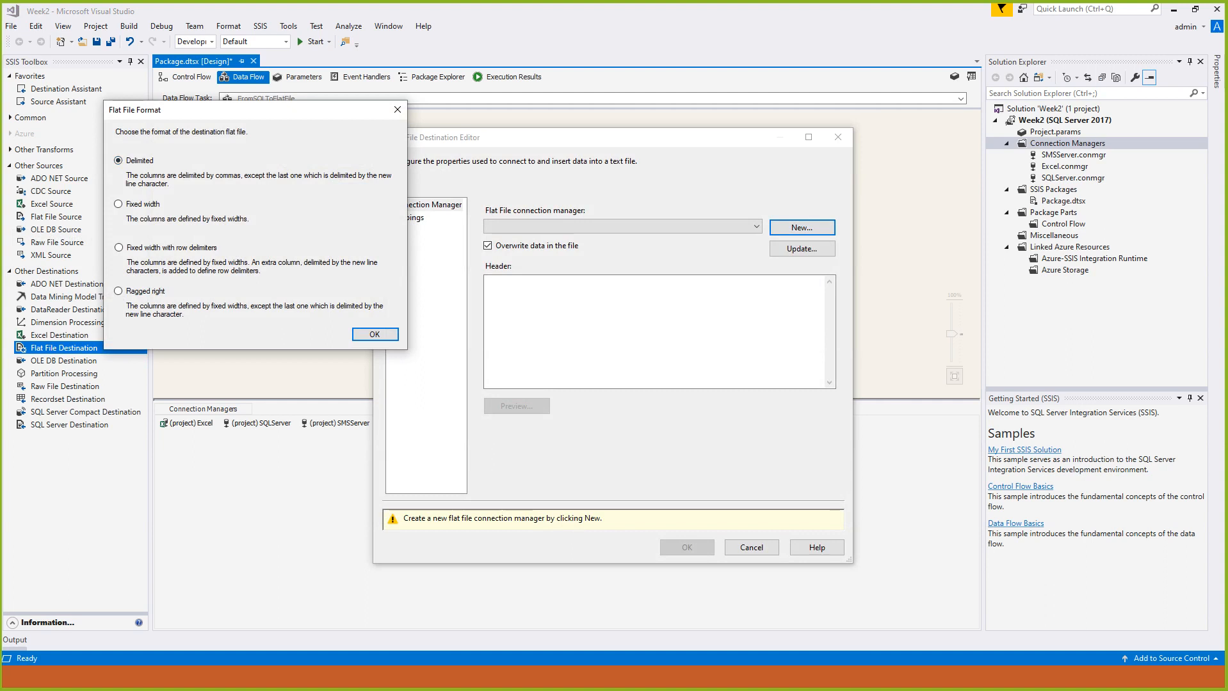
{"action": "key", "text": "Return"}
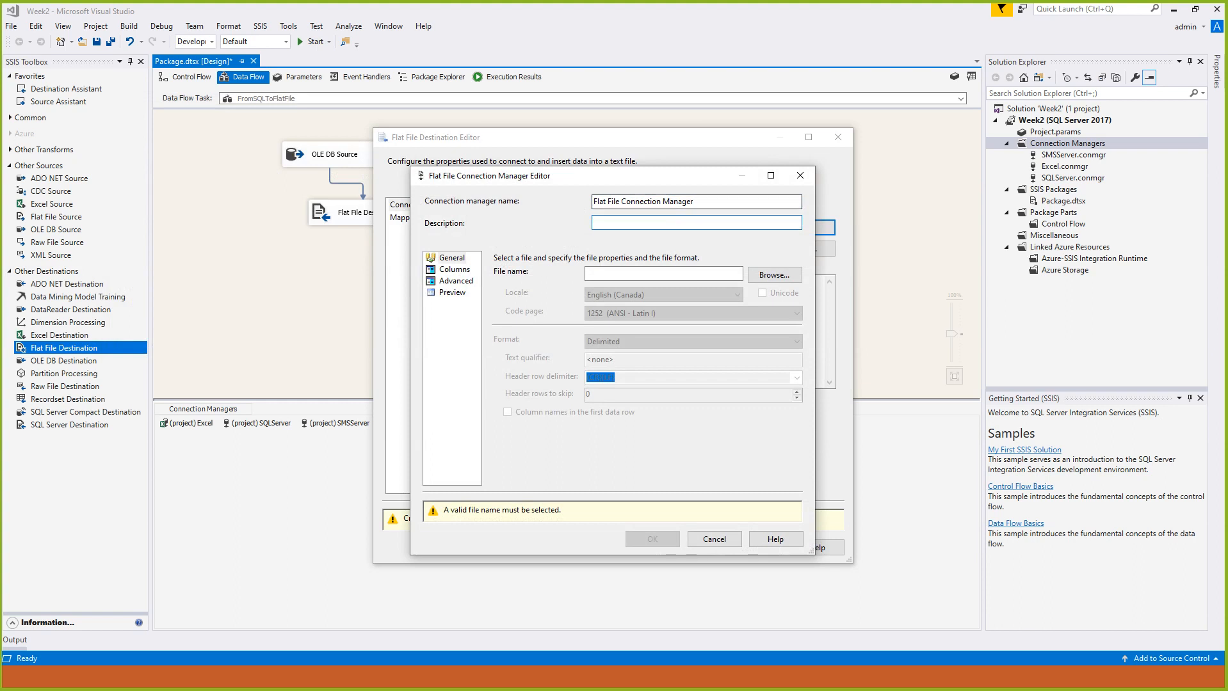
{"action": "left_click_drag", "start_coordinate": [699, 203], "coordinate": [593, 202]}
{"action": "type", "text": "Flas"}
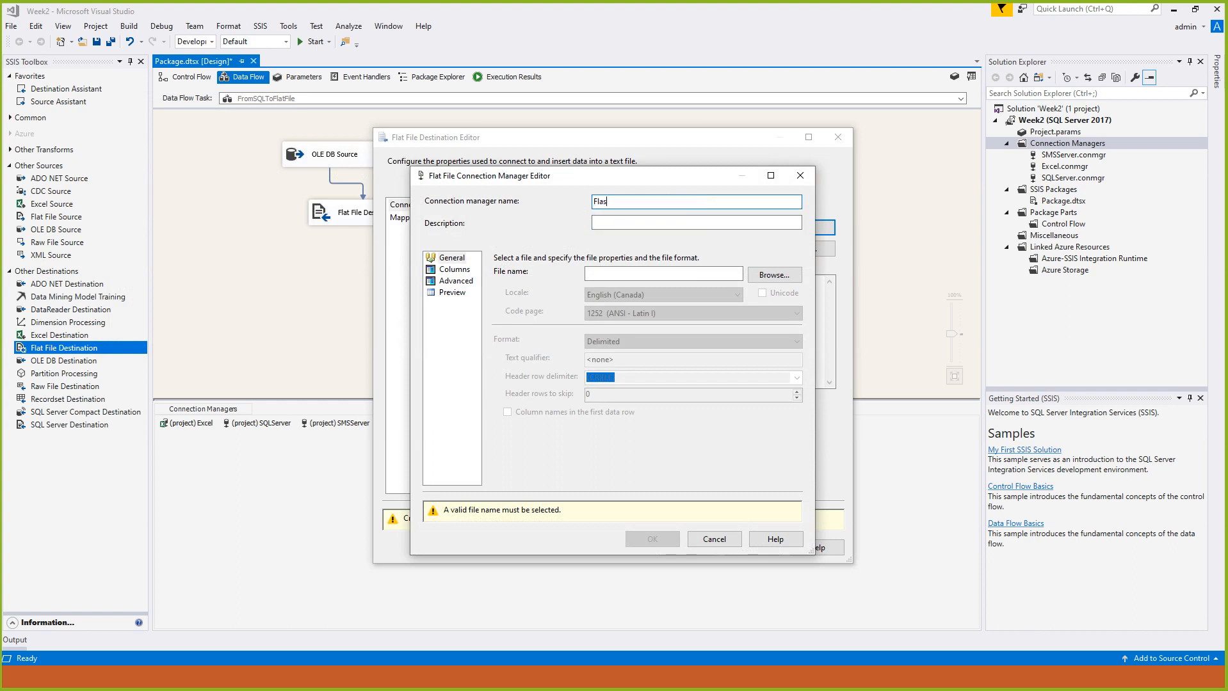
{"action": "key", "text": "BackSpace"}
{"action": "key", "text": "BackSpace"}
{"action": "type", "text": "tFileDest"}
- Set the connection's target to a text file named StudentRecord in the Week2 folder
{"action": "left_click", "coordinate": [775, 274]}
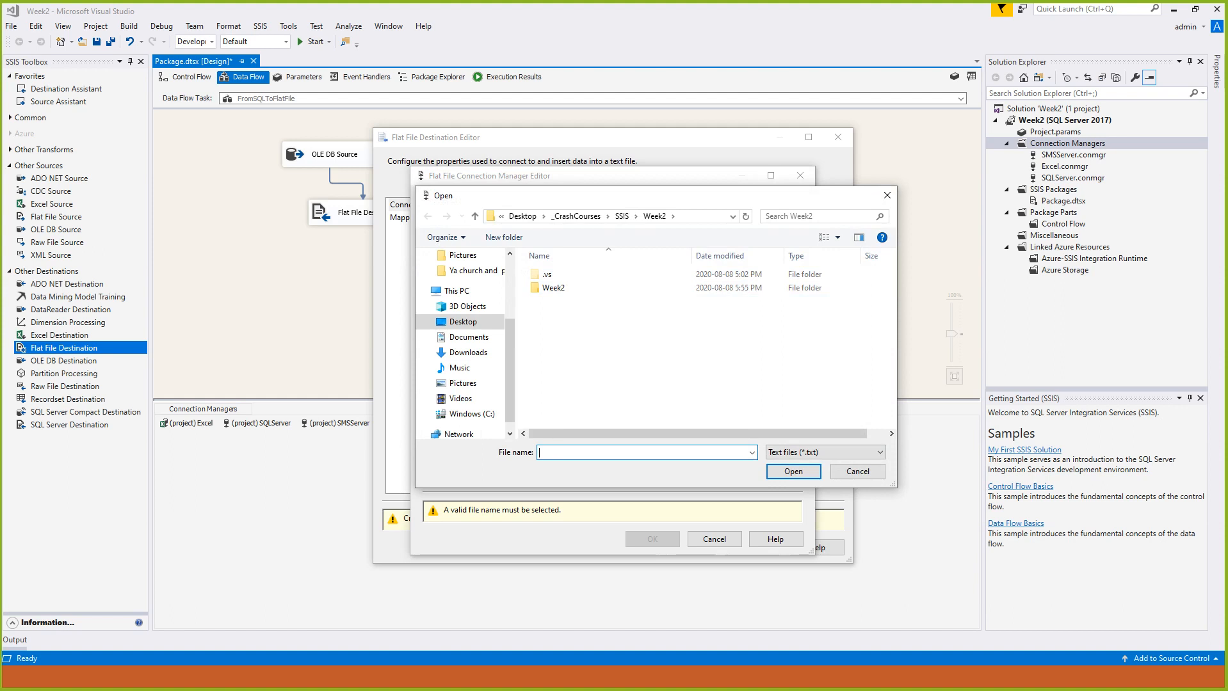
{"action": "type", "text": "StudentRecord"}
{"action": "key", "text": "Return"}
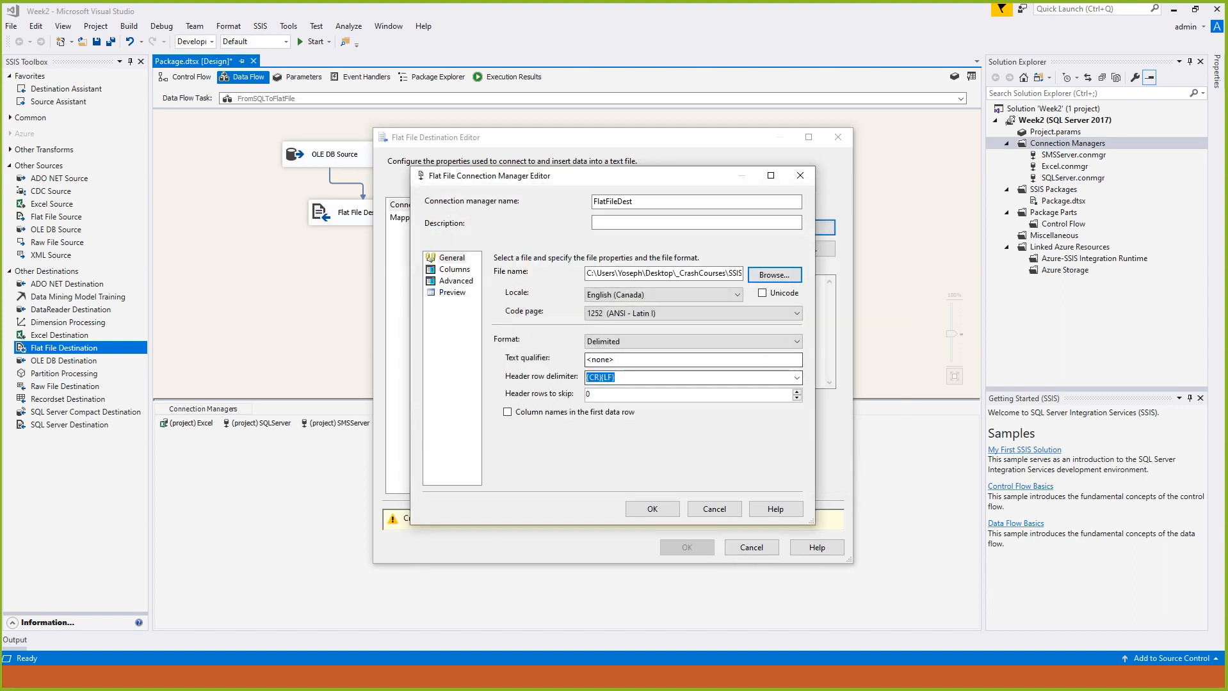
- Enable column names in the first data row for FlatFileDest and check the column layout
{"action": "left_click", "coordinate": [454, 270]}
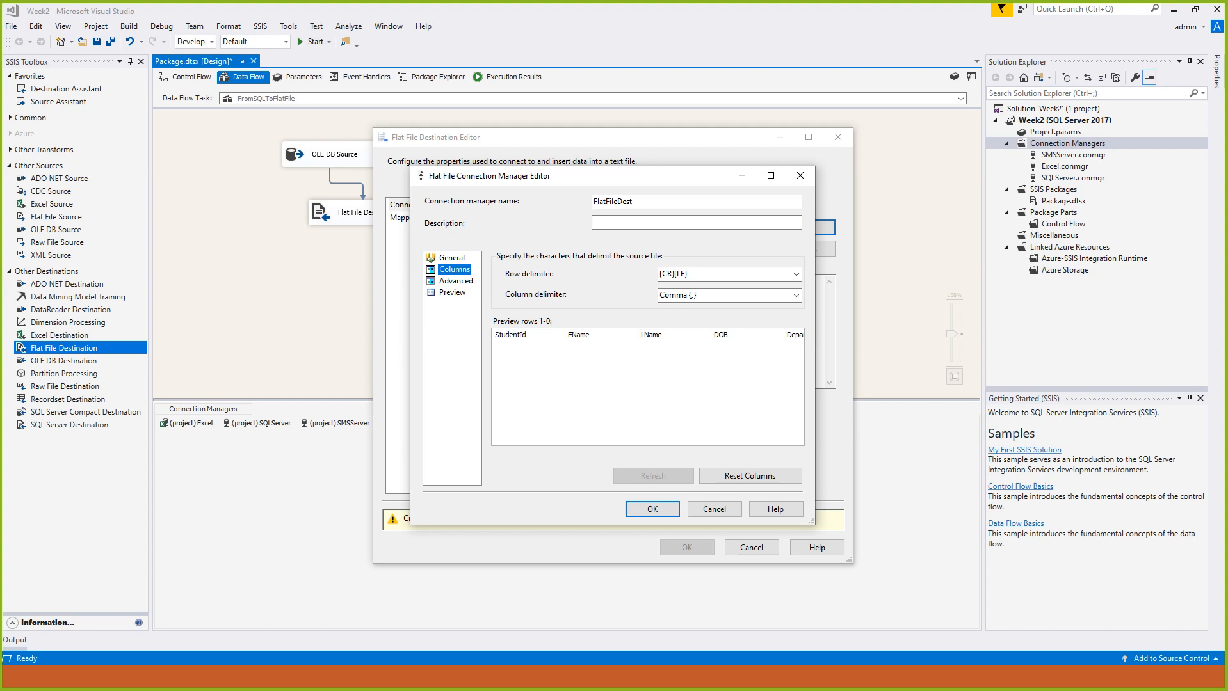
{"action": "left_click", "coordinate": [452, 258]}
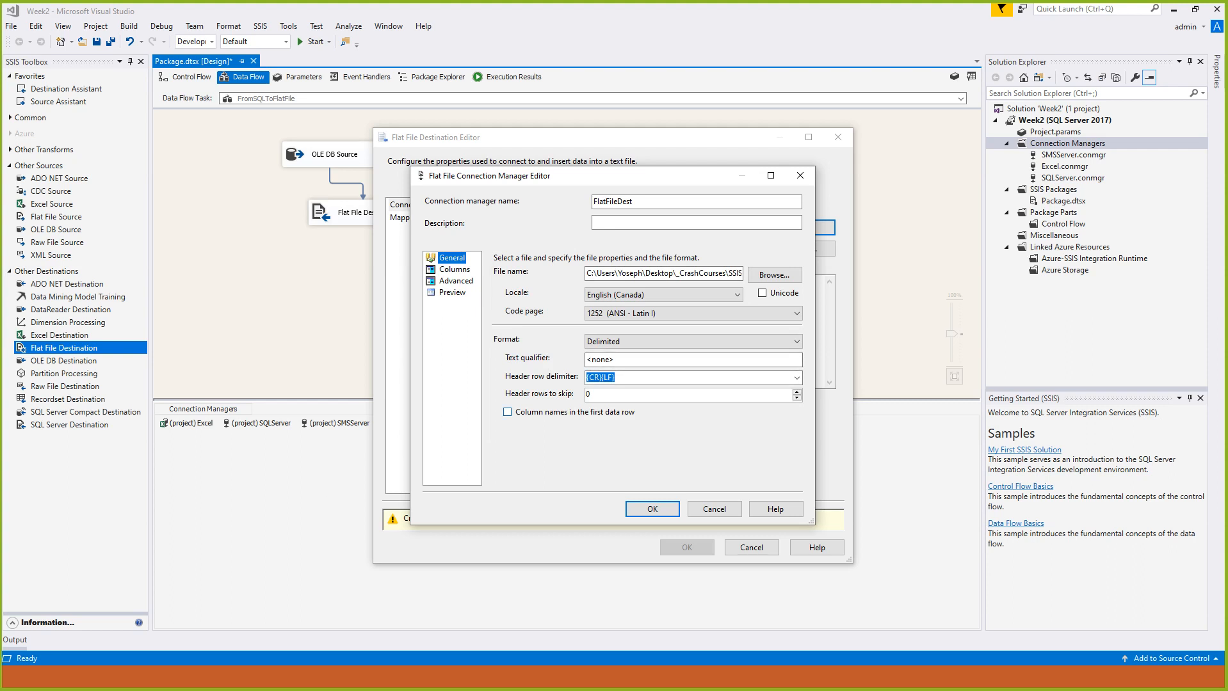
{"action": "left_click", "coordinate": [507, 412]}
{"action": "left_click", "coordinate": [454, 269]}
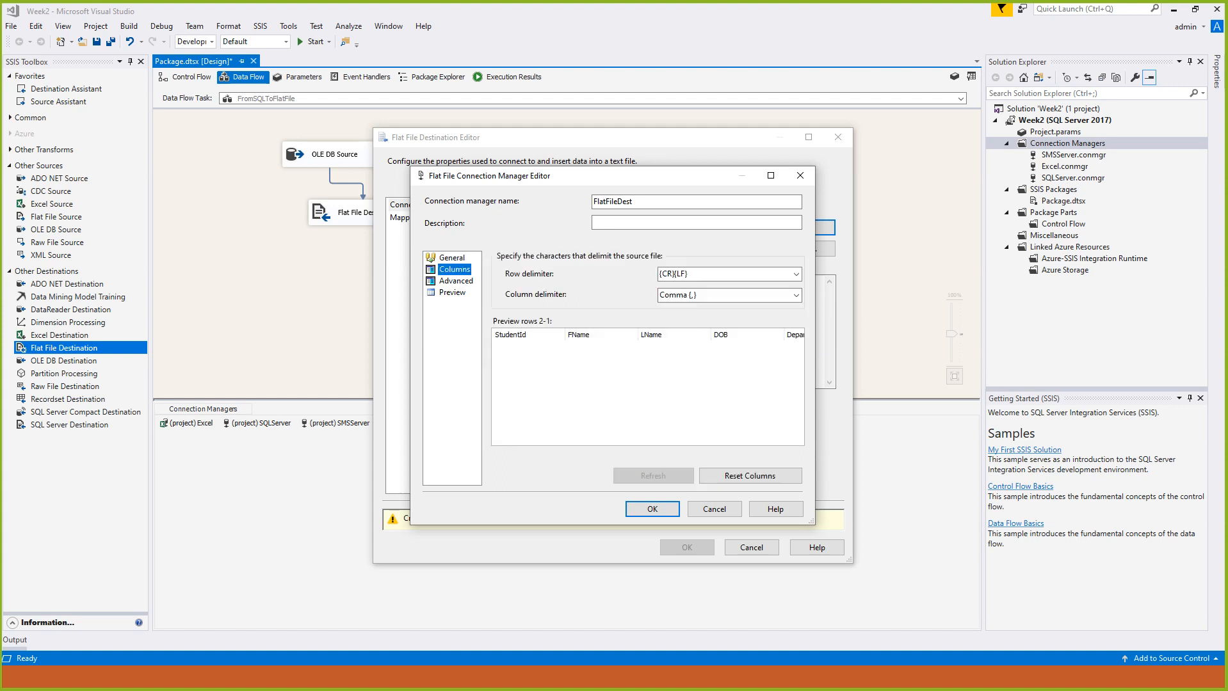
- Review the advanced properties of the StudentId, FName and LName columns, trying the Vertical Bar delimiter on LName and restoring Comma
{"action": "left_click", "coordinate": [456, 281]}
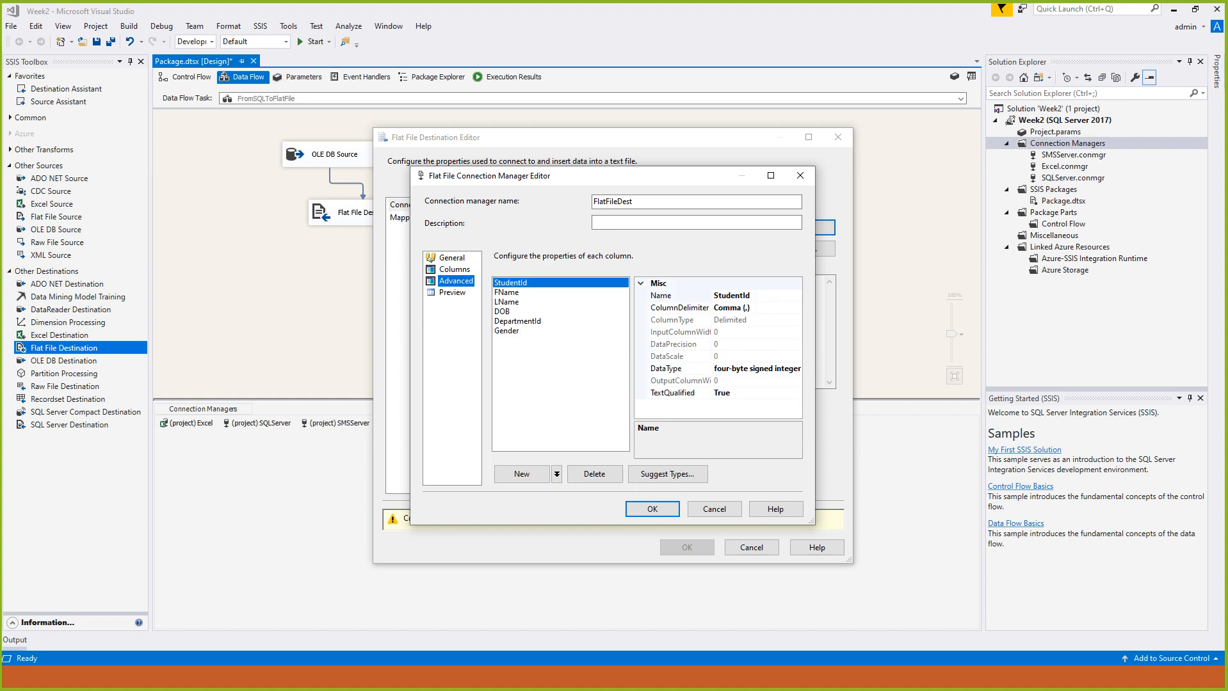
{"action": "left_click", "coordinate": [751, 296]}
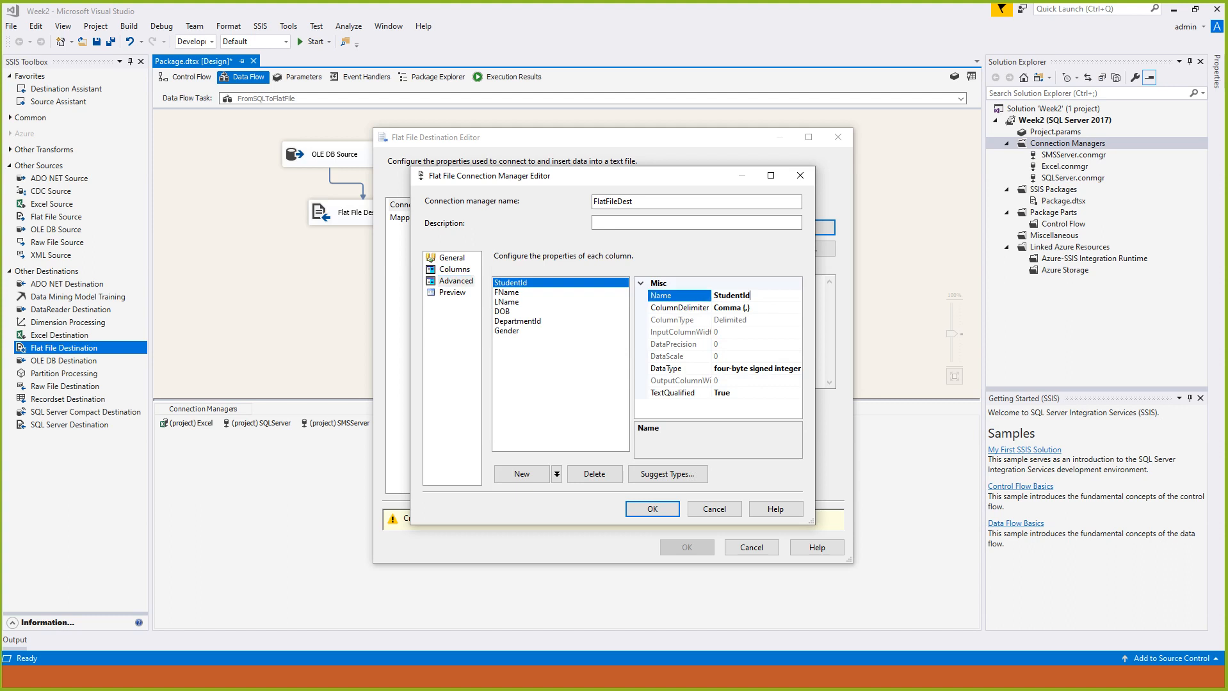
{"action": "left_click", "coordinate": [507, 292]}
{"action": "left_click", "coordinate": [507, 302]}
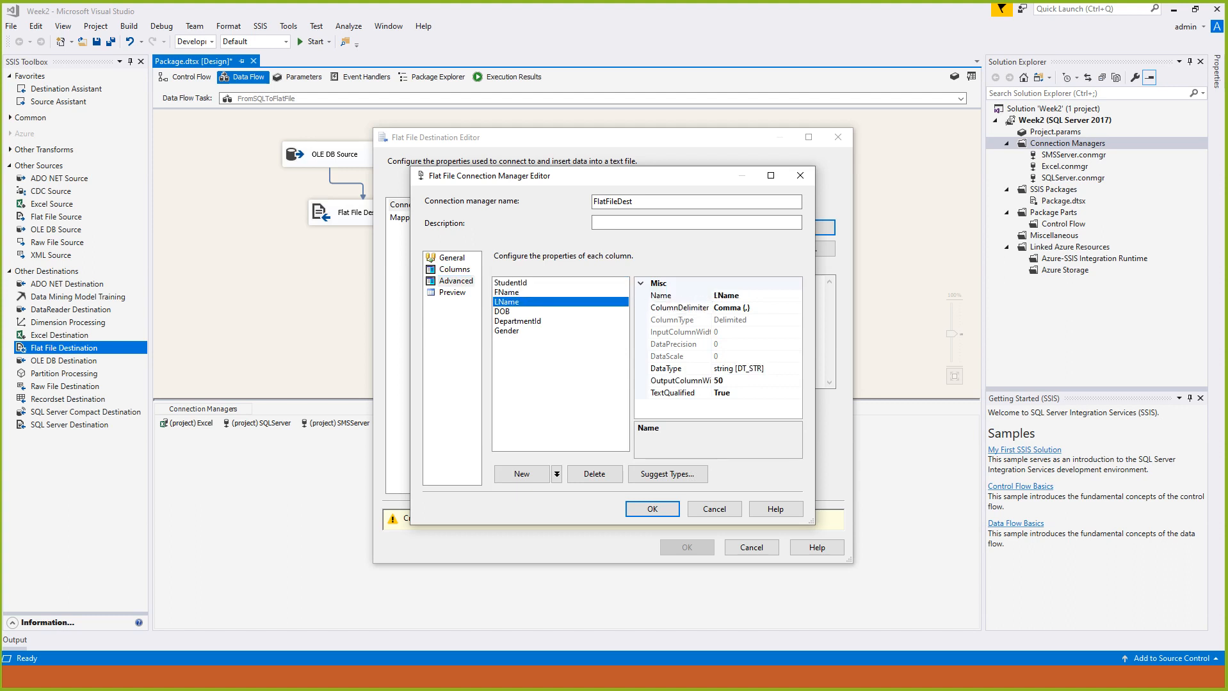
{"action": "left_click", "coordinate": [751, 307]}
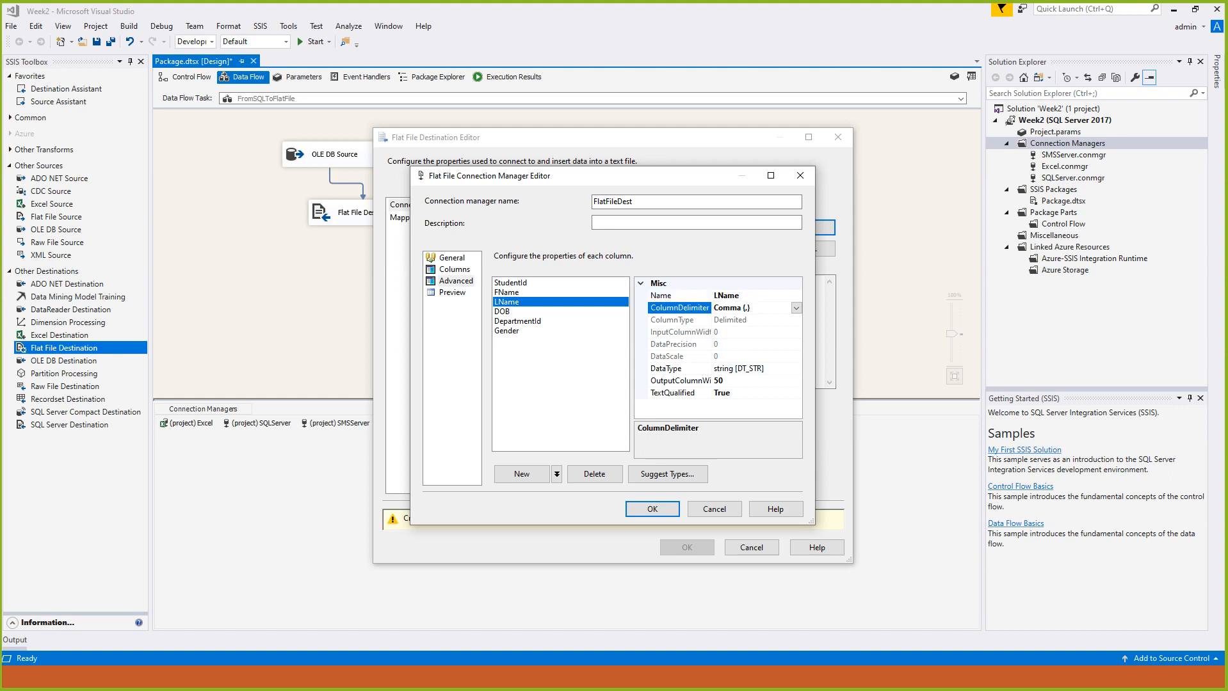
{"action": "left_click", "coordinate": [796, 307]}
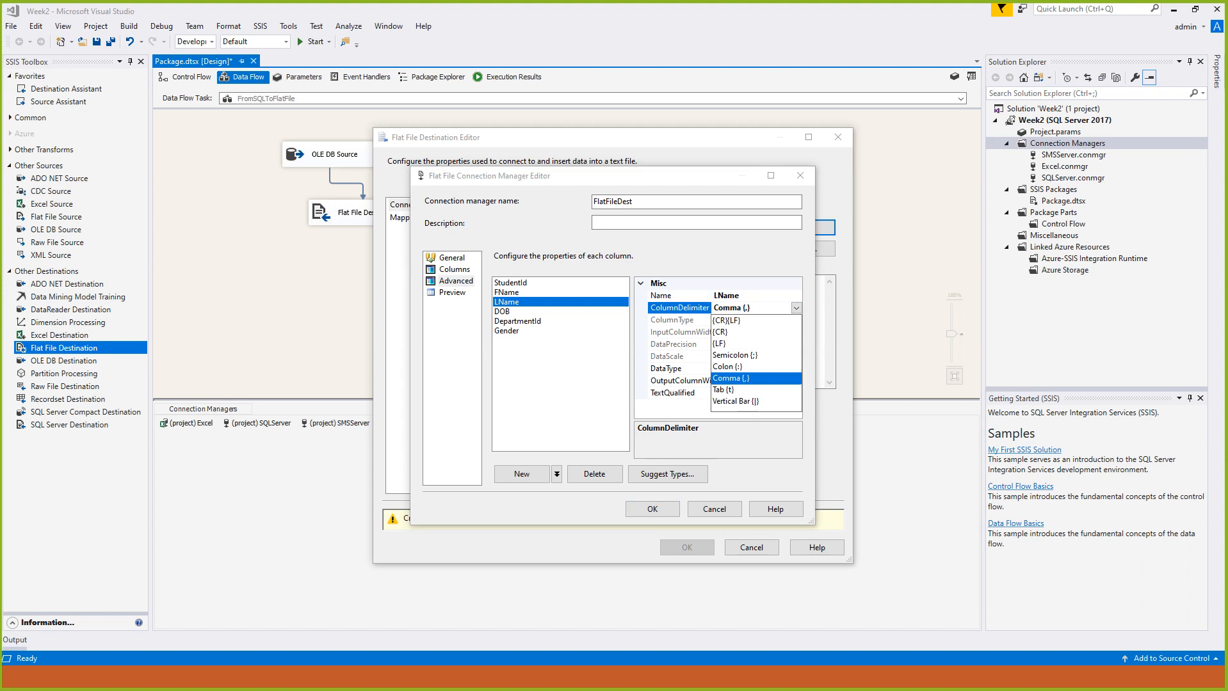
{"action": "left_click", "coordinate": [736, 401]}
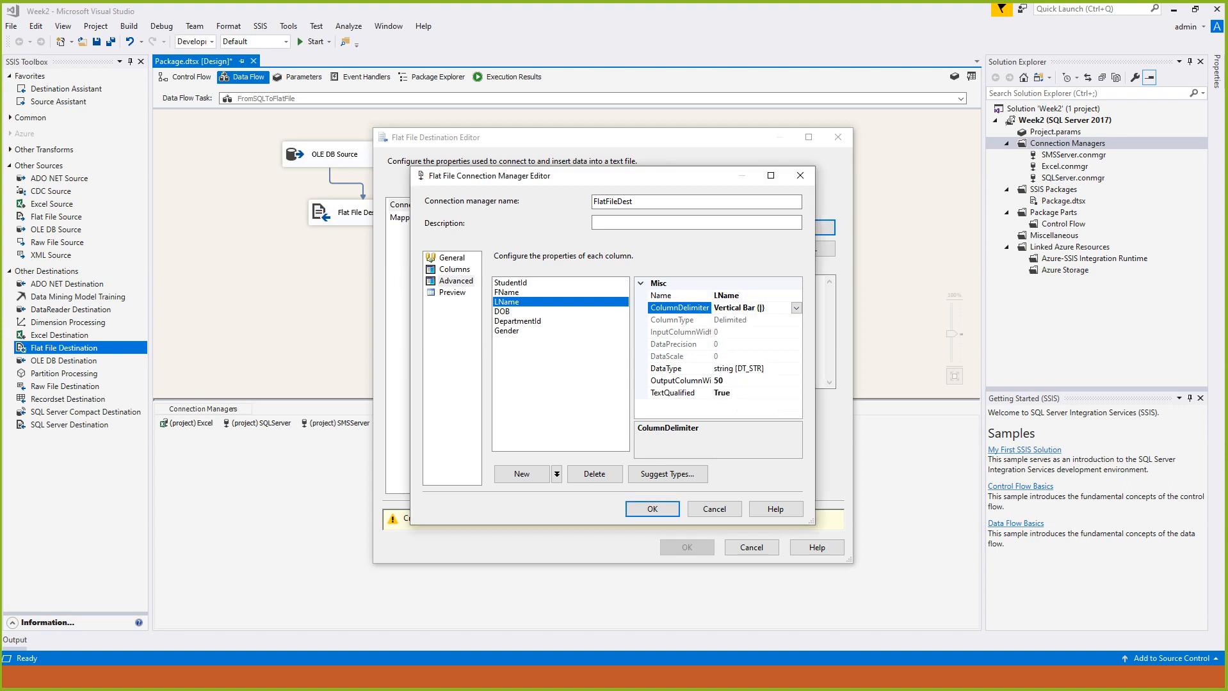
{"action": "left_click", "coordinate": [795, 308]}
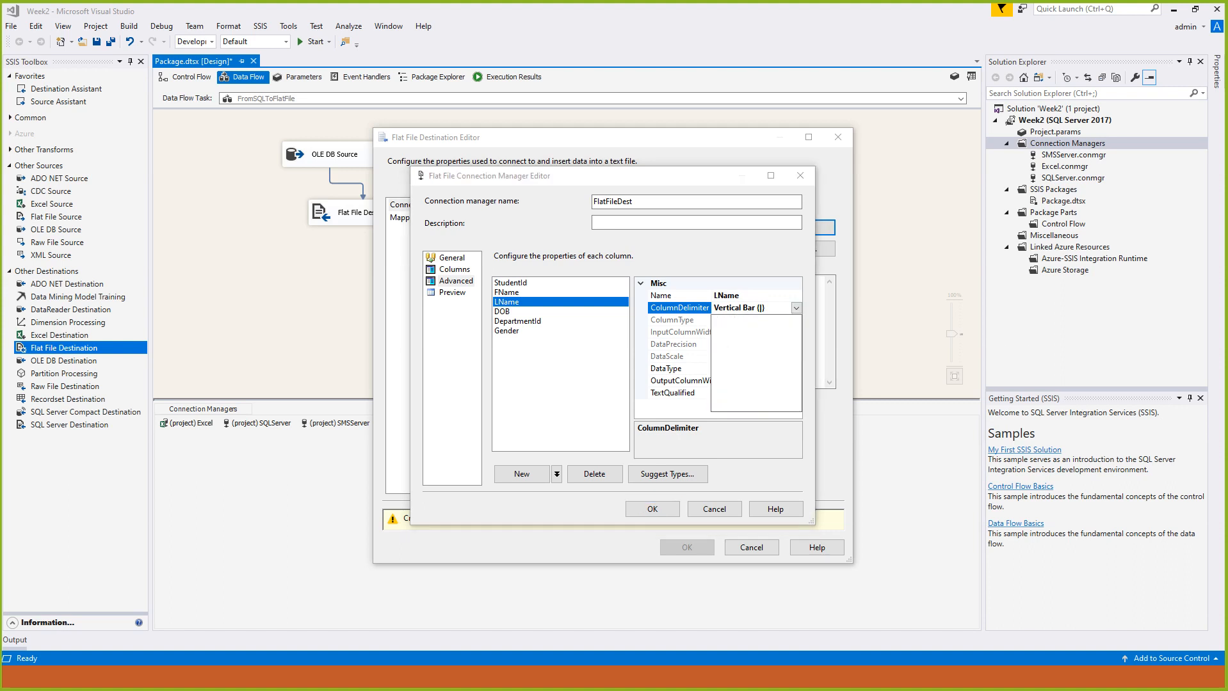
{"action": "left_click", "coordinate": [731, 378]}
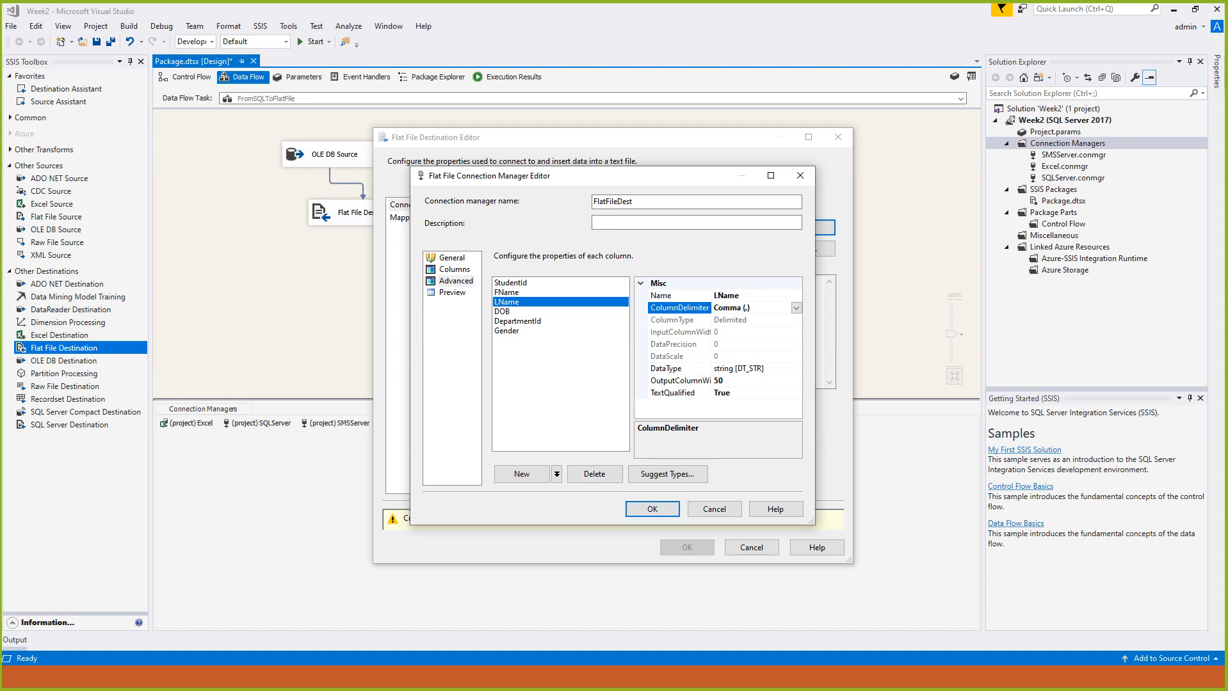
- Preview the flat file's columns and save the FlatFileDest connection manager
{"action": "left_click", "coordinate": [452, 293]}
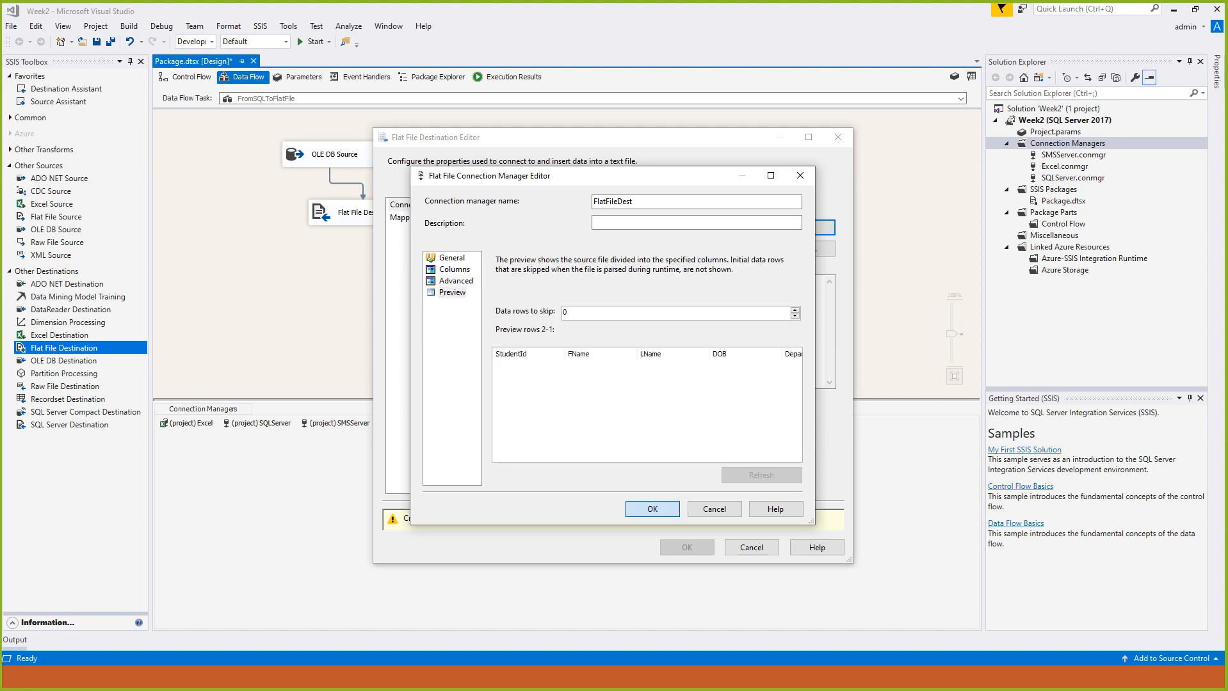
{"action": "left_click", "coordinate": [653, 509]}
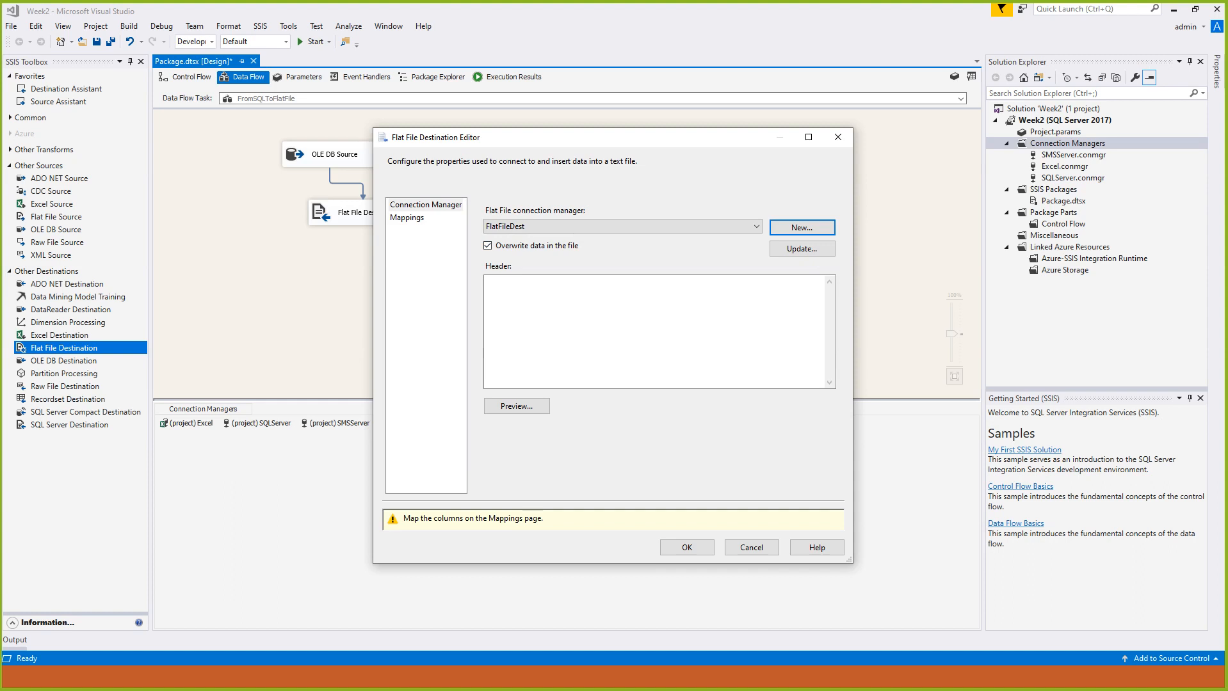
- Map the input columns to the flat file's columns, save the Flat File Destination, and run the package
{"action": "left_click", "coordinate": [407, 217]}
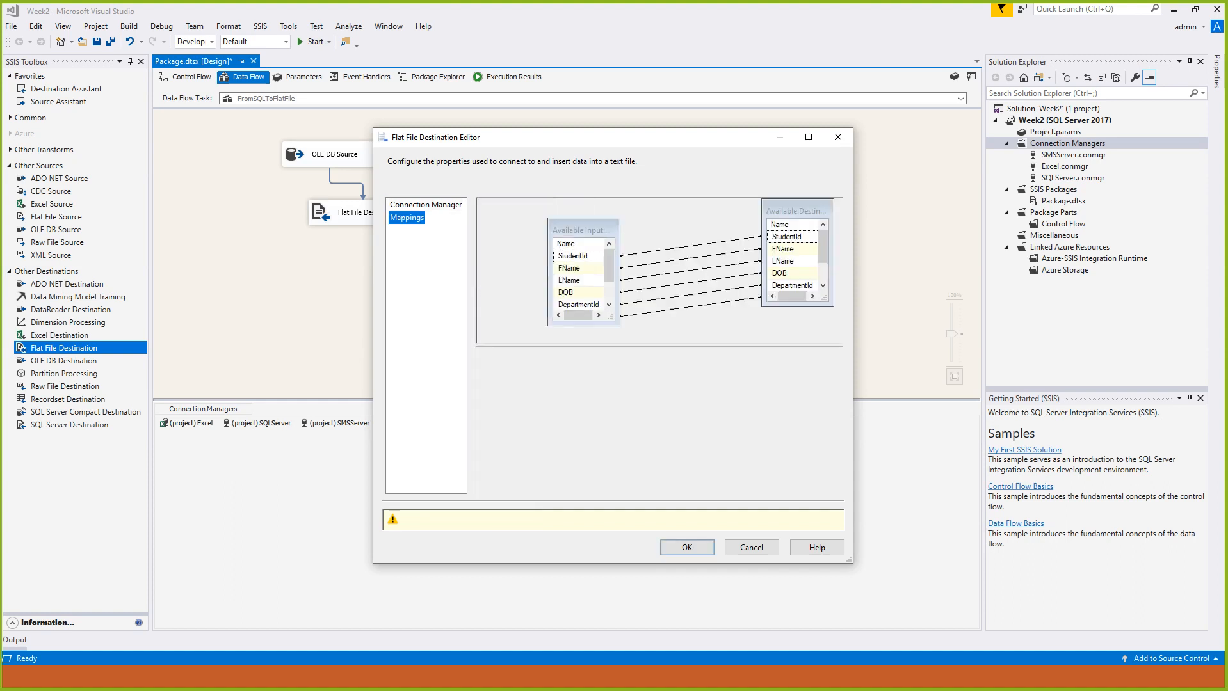
{"action": "key", "text": "Return"}
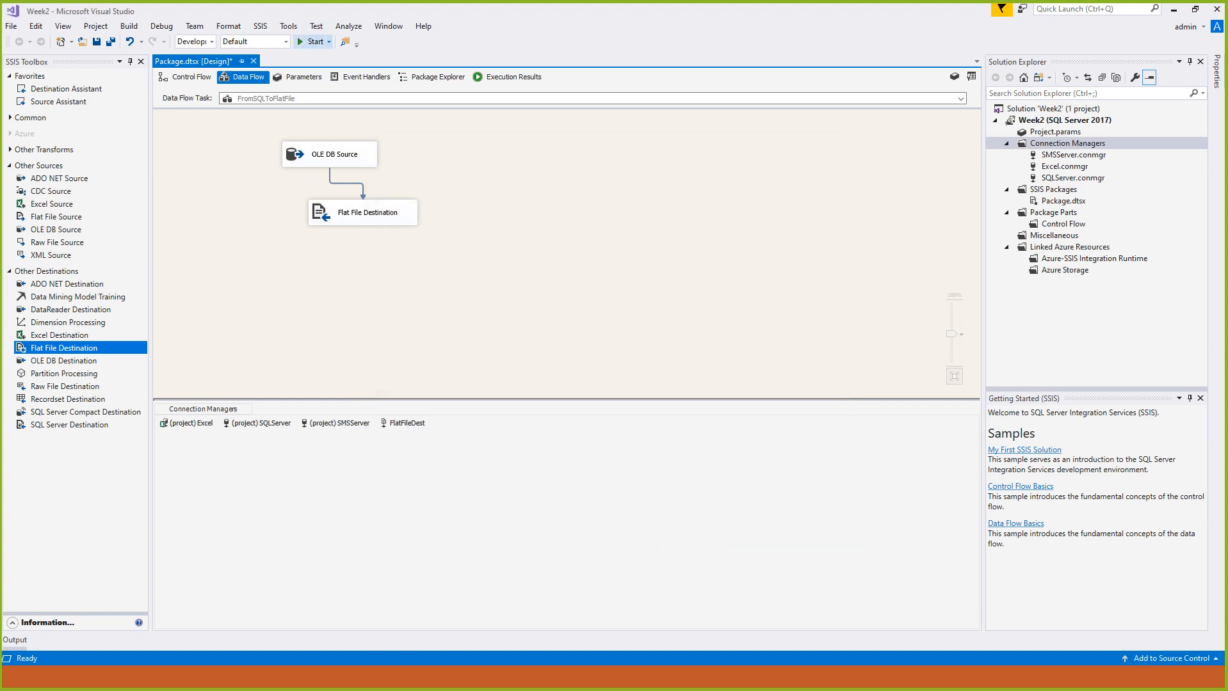
{"action": "left_click", "coordinate": [312, 42]}
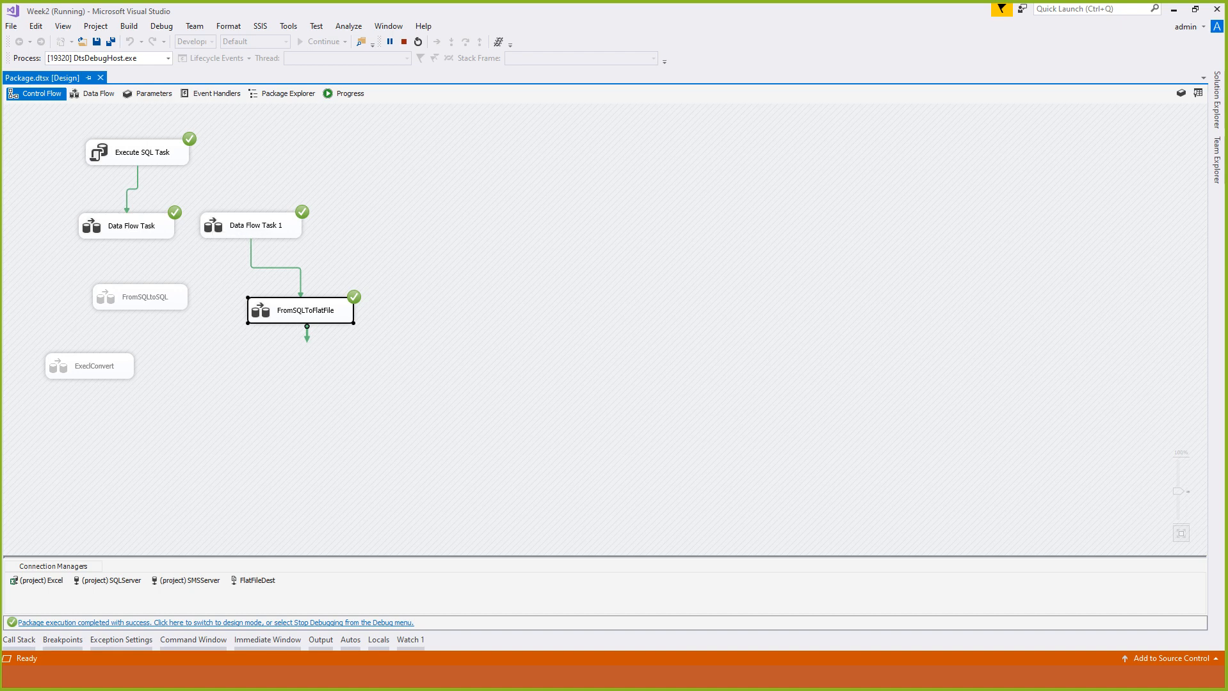
- Switch to File Explorer and open StudentRecord.txt from the Desktop folder _CrashCourses > SSIS > Week2
{"action": "key", "text": "alt+Tab"}
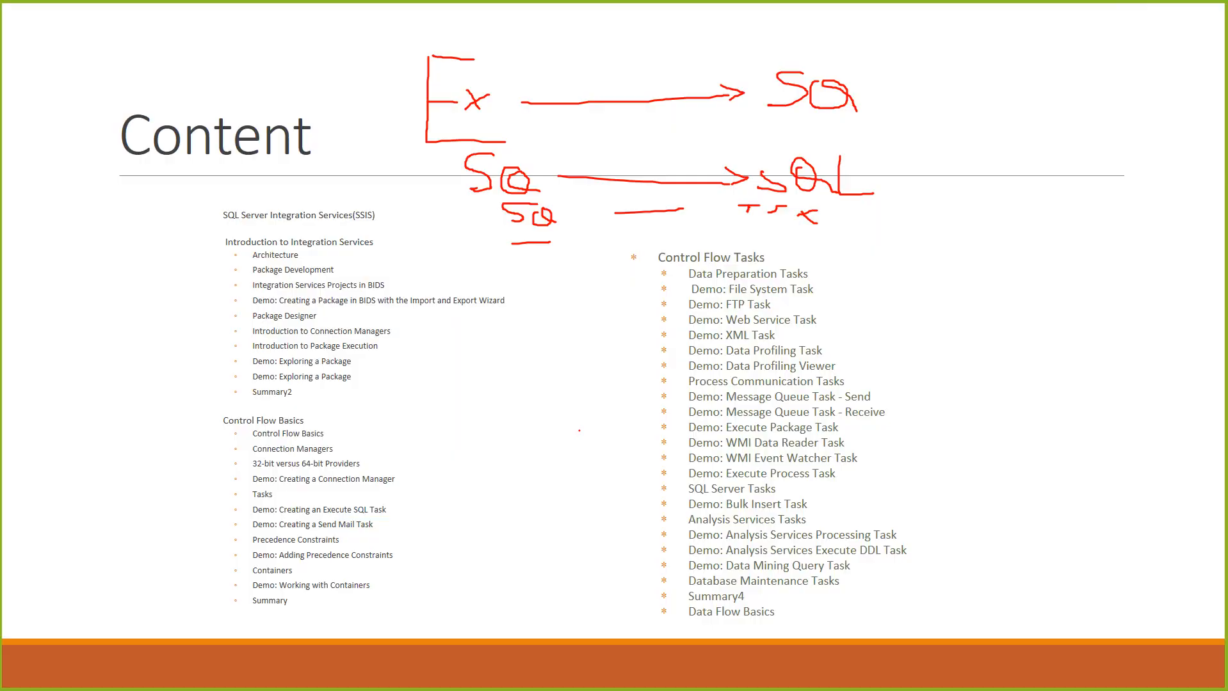
{"action": "key", "text": "alt+Tab"}
{"action": "key", "text": "alt+Tab"}
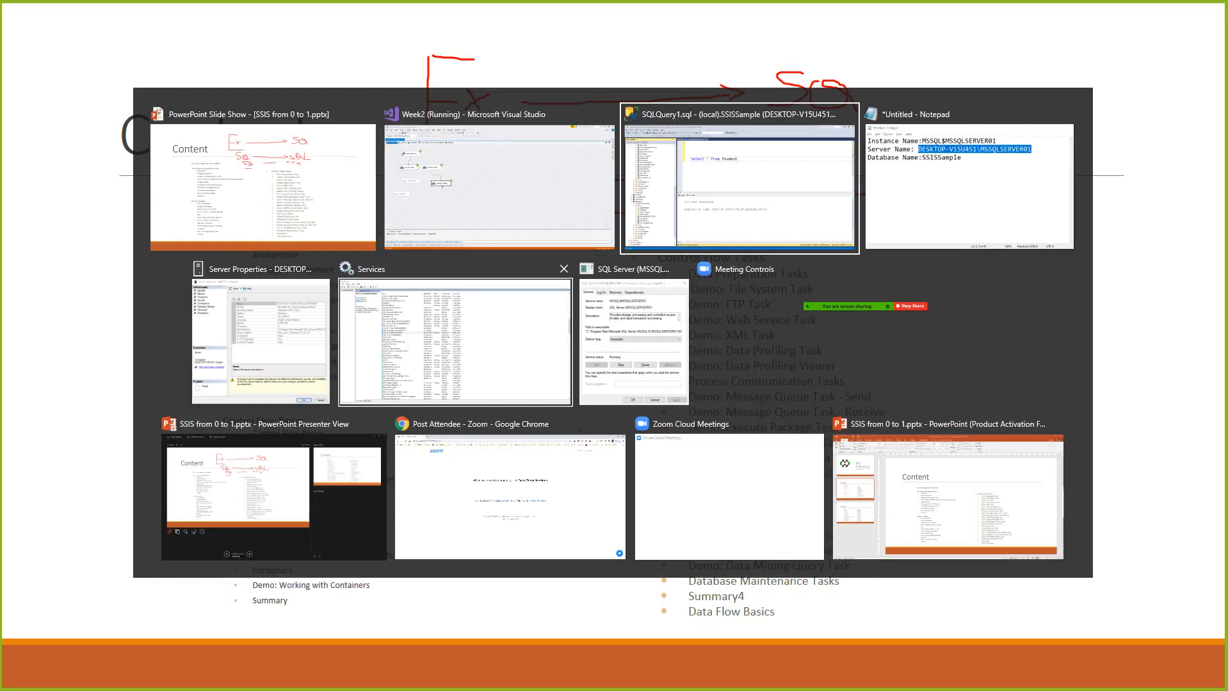
{"action": "key", "text": "super"}
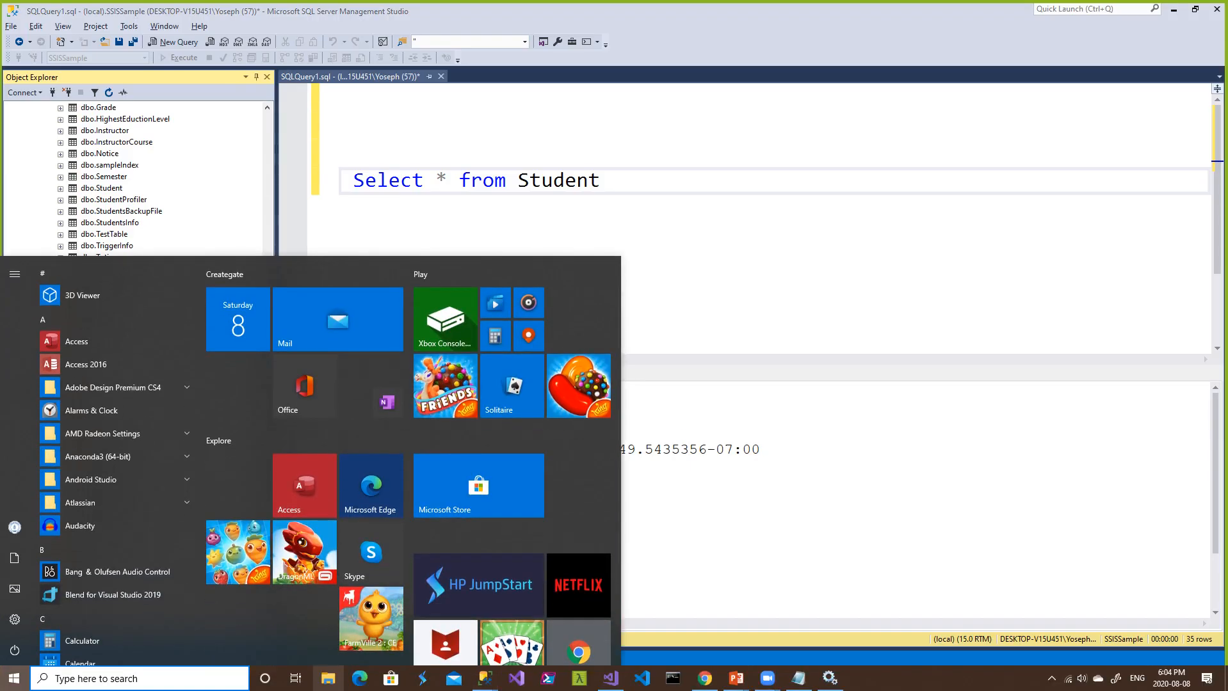
{"action": "left_click", "coordinate": [328, 678]}
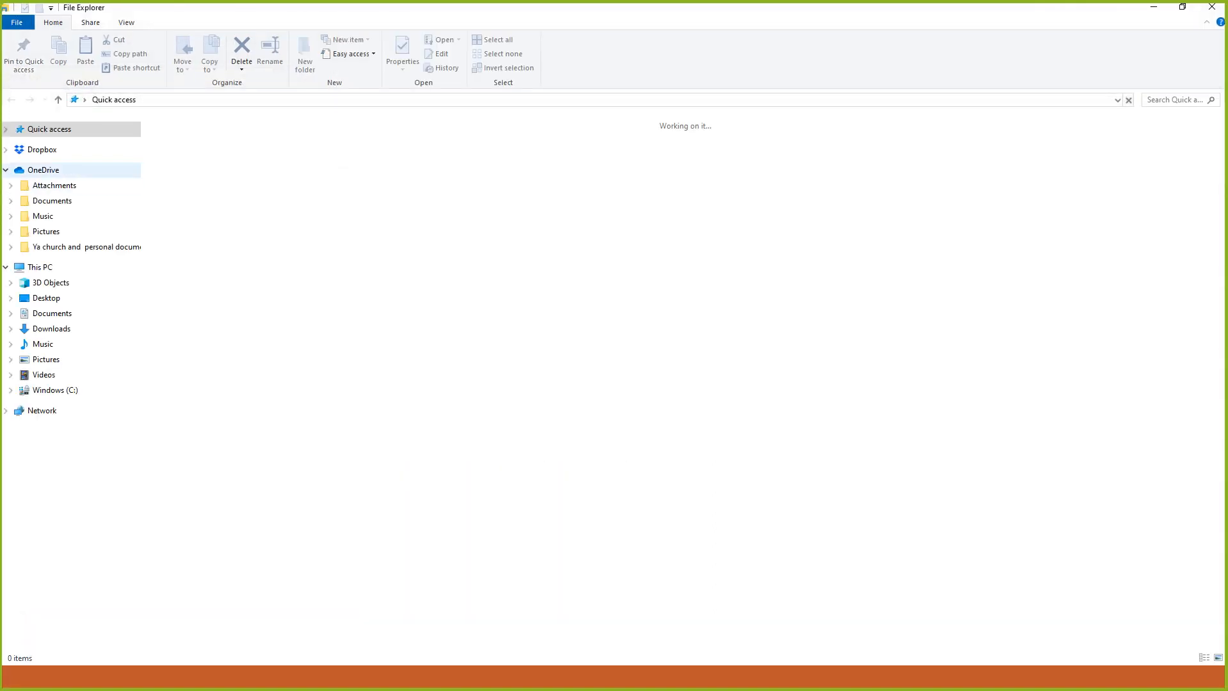
{"action": "left_click", "coordinate": [47, 298]}
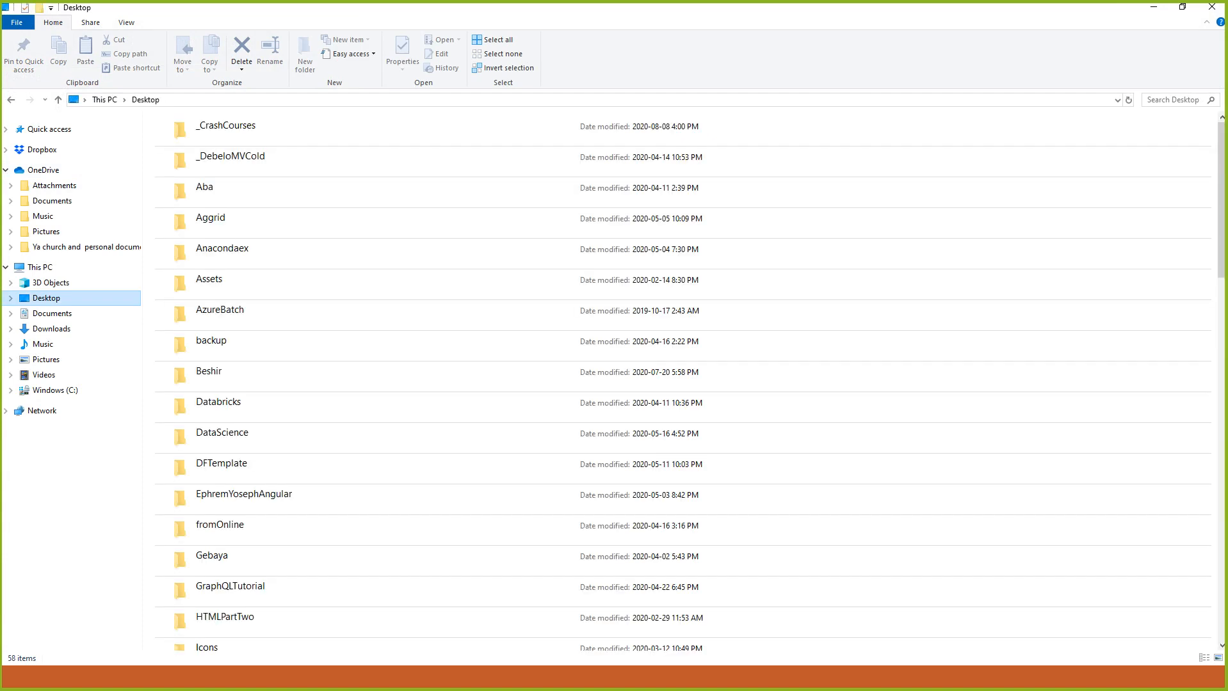
{"action": "double_click", "coordinate": [224, 131]}
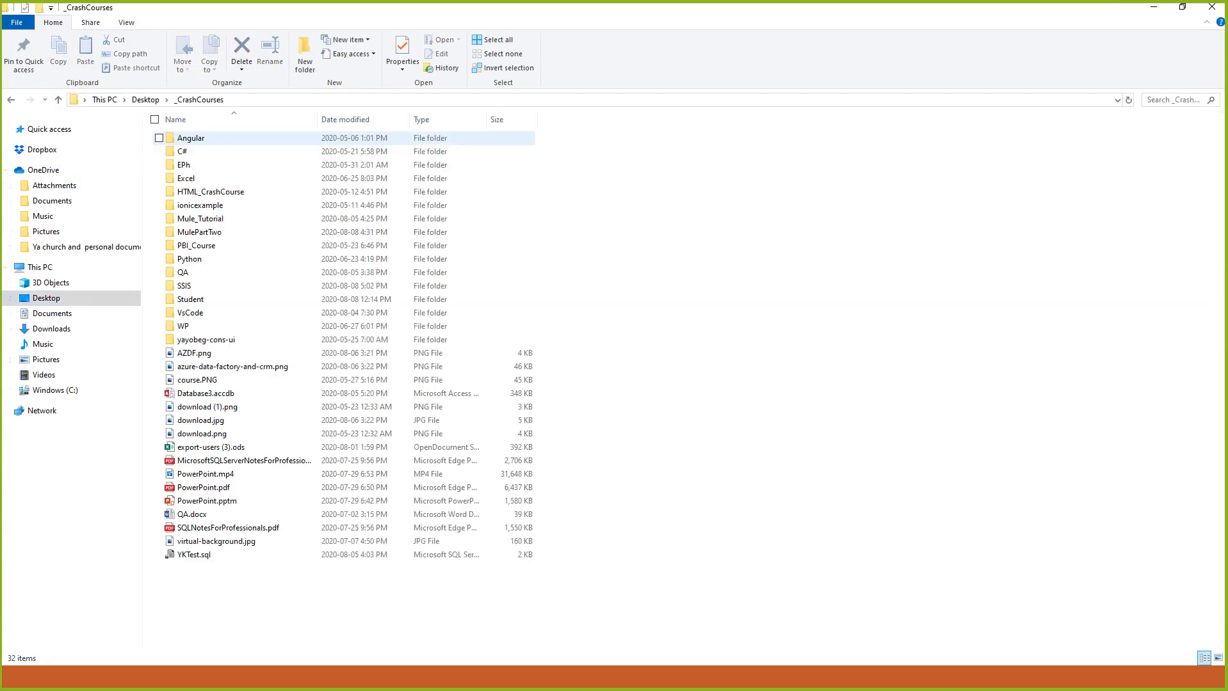
{"action": "double_click", "coordinate": [192, 285]}
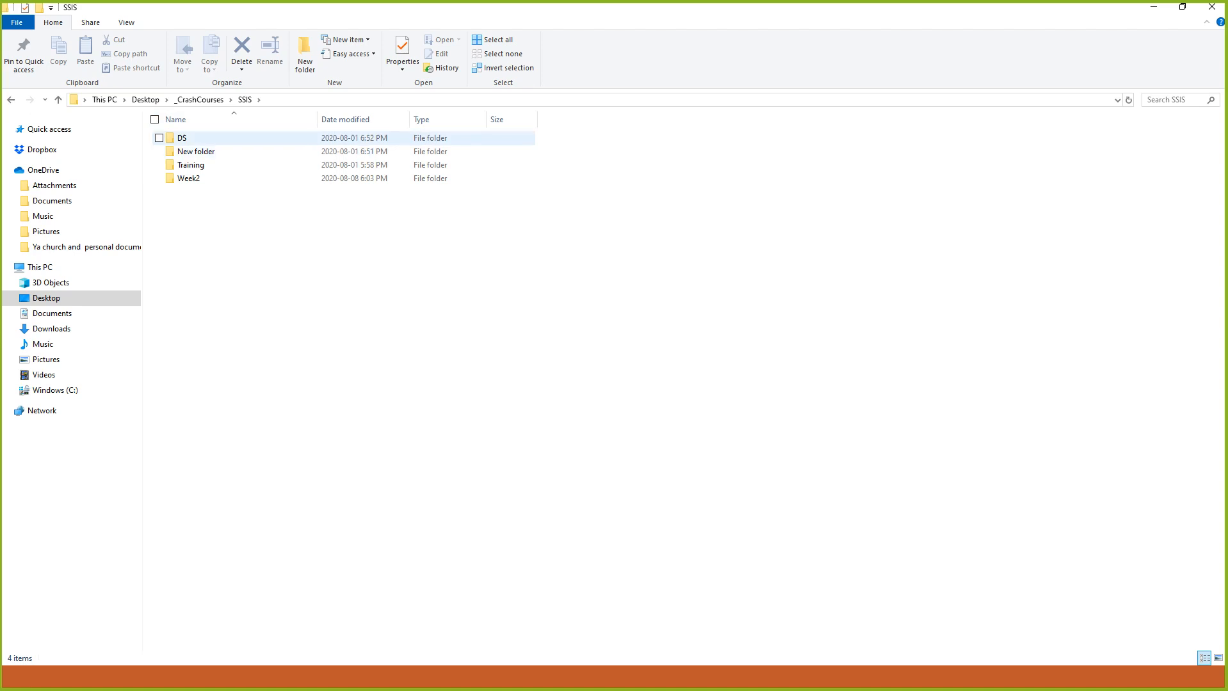
{"action": "double_click", "coordinate": [188, 178]}
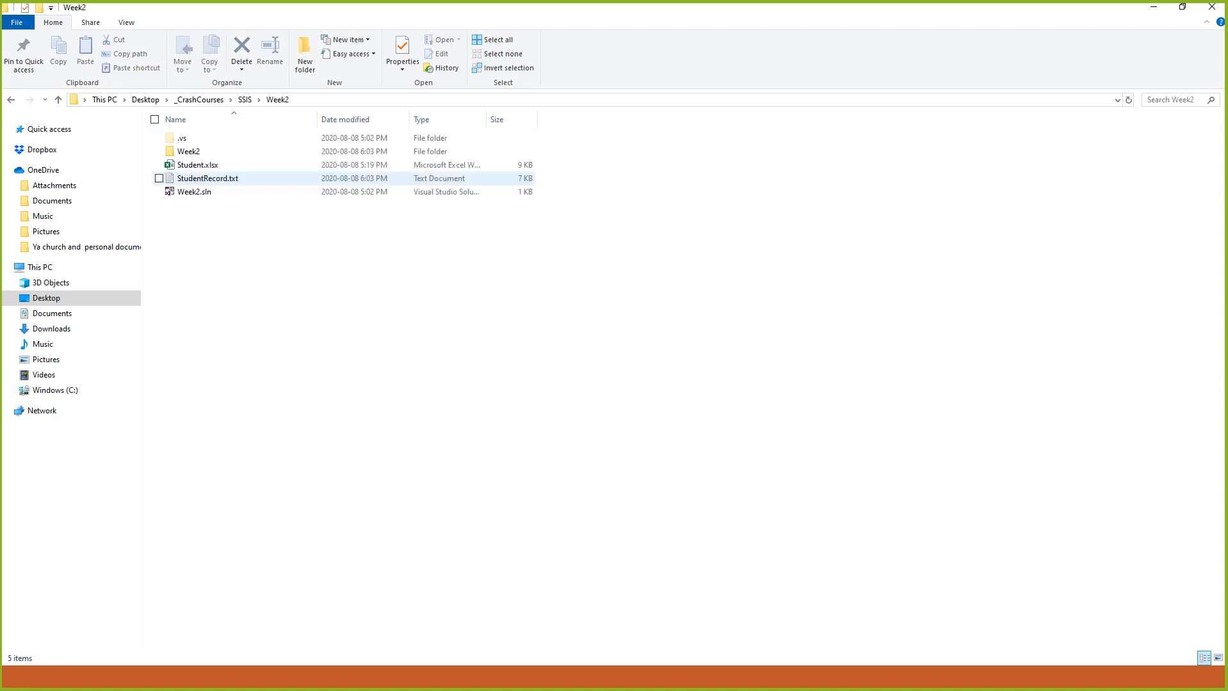
{"action": "left_click", "coordinate": [207, 179]}
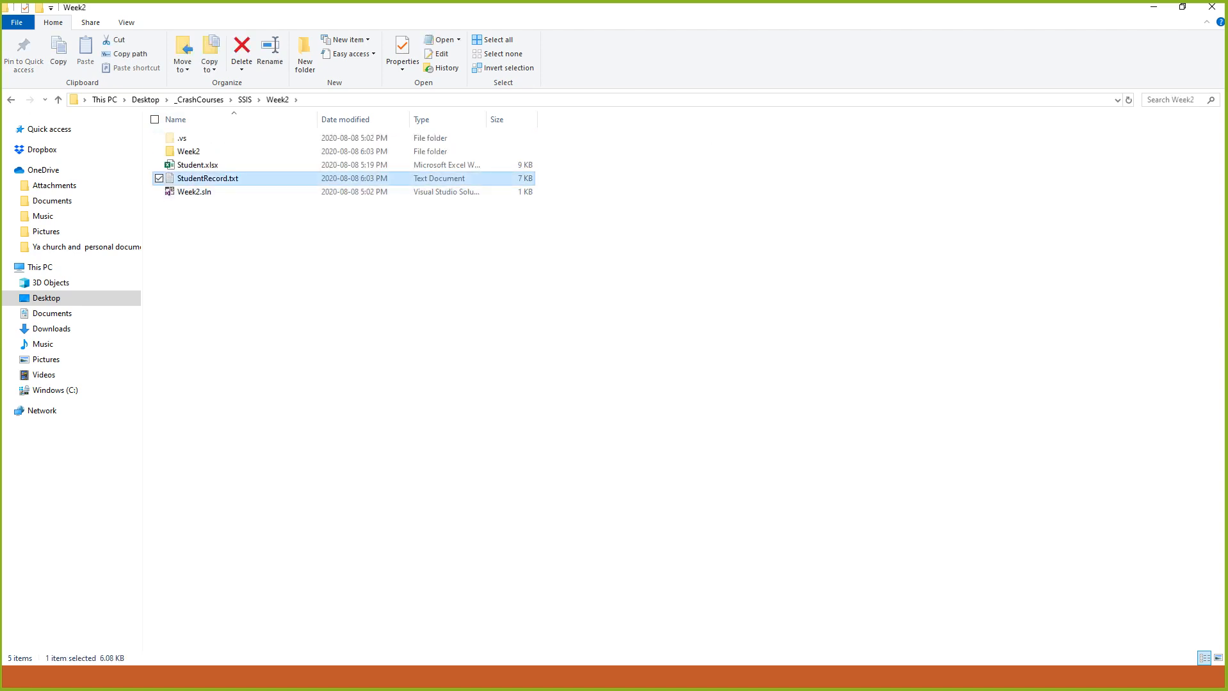
{"action": "double_click", "coordinate": [208, 179]}
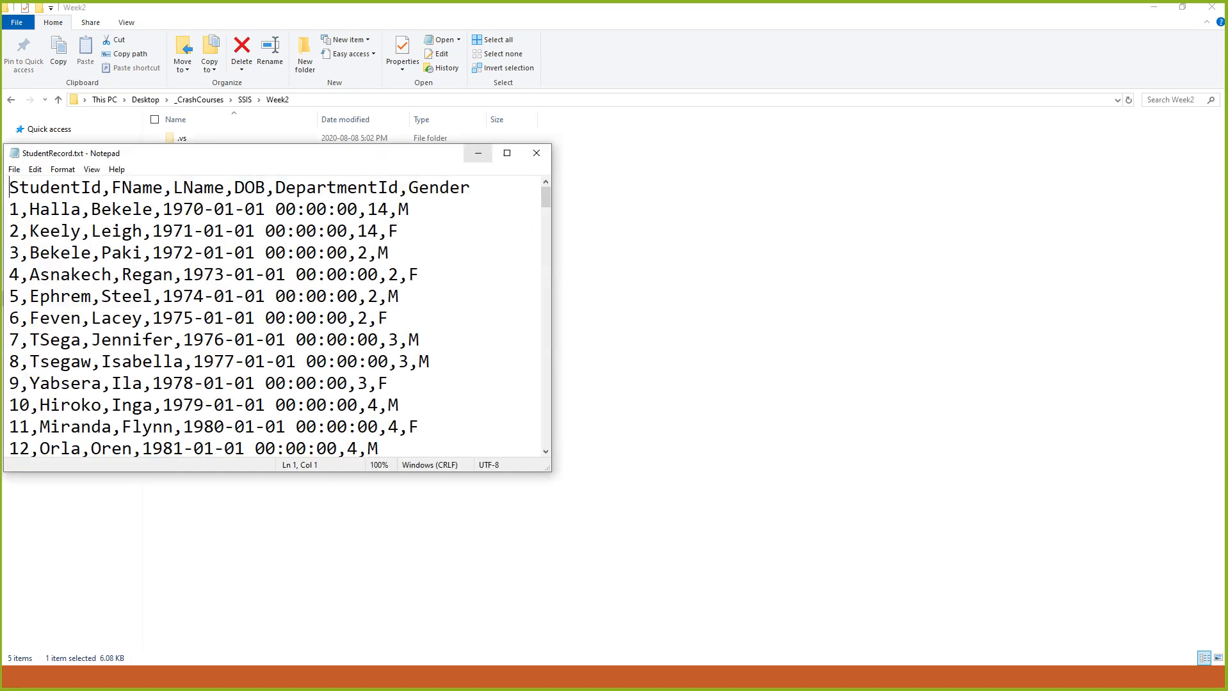
- Examine the header row and the exported student records in StudentRecord.txt in a maximized window, and close the file
{"action": "left_click", "coordinate": [507, 153]}
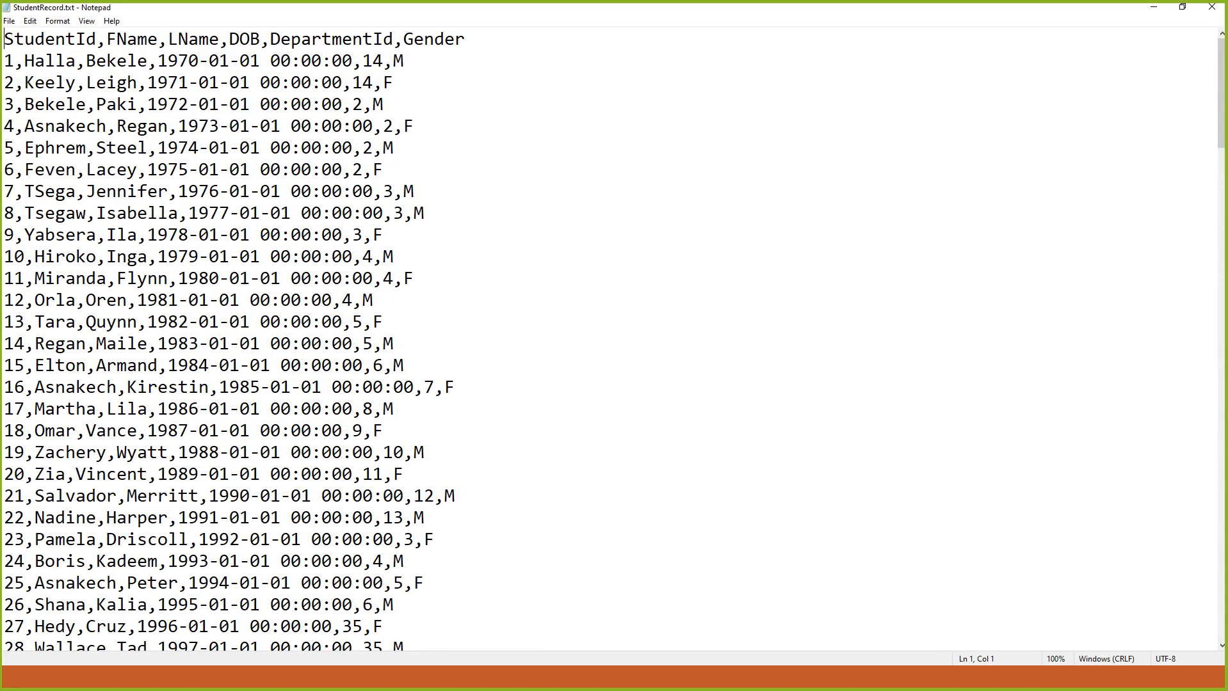
{"action": "left_click_drag", "start_coordinate": [466, 39], "coordinate": [5, 39]}
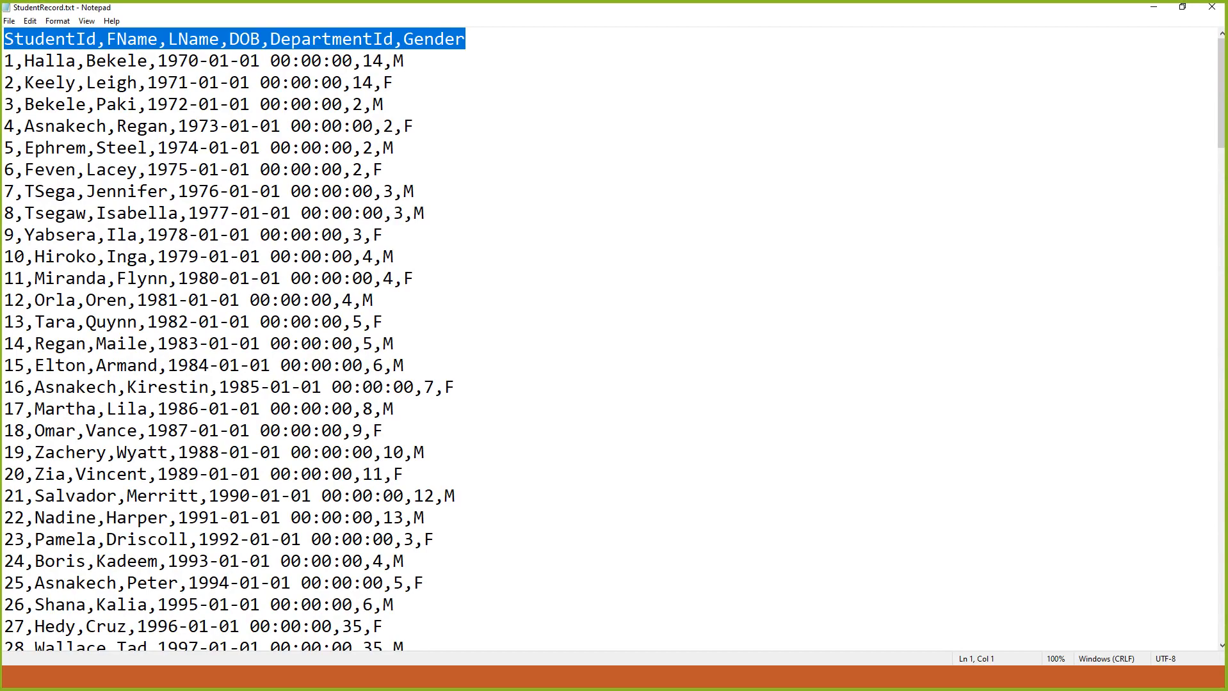
{"action": "scroll", "coordinate": [610, 340], "scroll_direction": "down", "scroll_amount": 20}
{"action": "scroll", "coordinate": [609, 340], "scroll_direction": "up", "scroll_amount": 20}
{"action": "left_click", "coordinate": [1212, 8]}
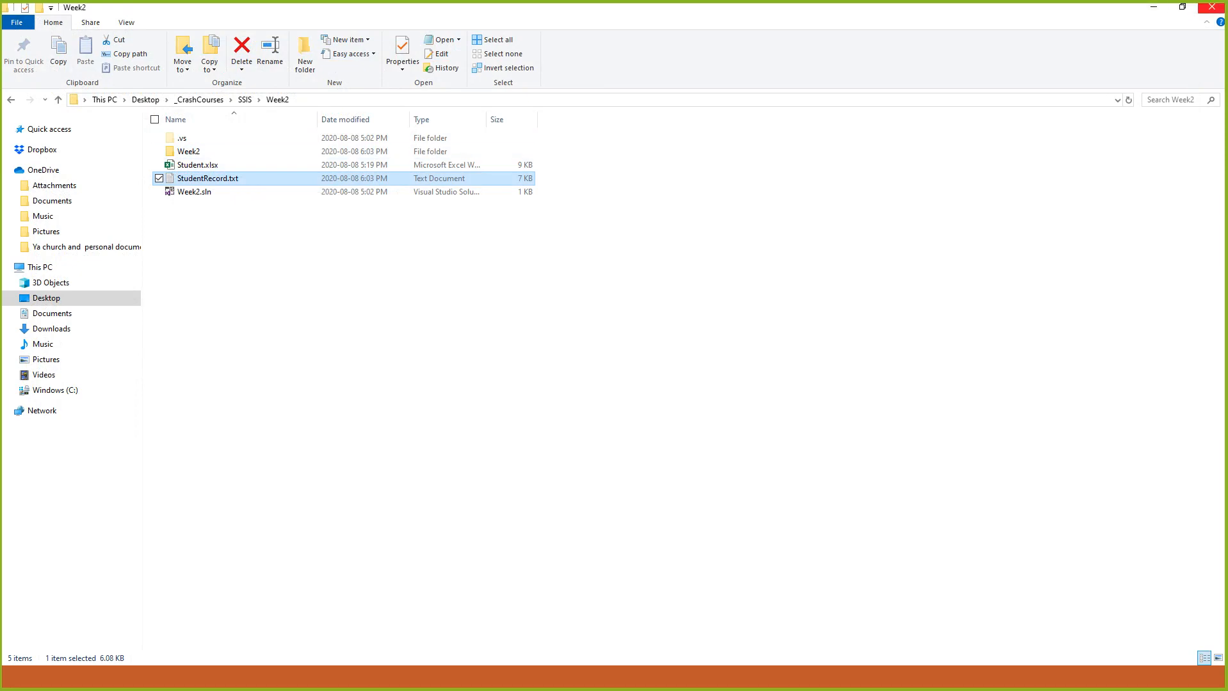
- Switch back to Visual Studio and stop debugging the package to return to design mode
{"action": "key", "text": "alt+Tab"}
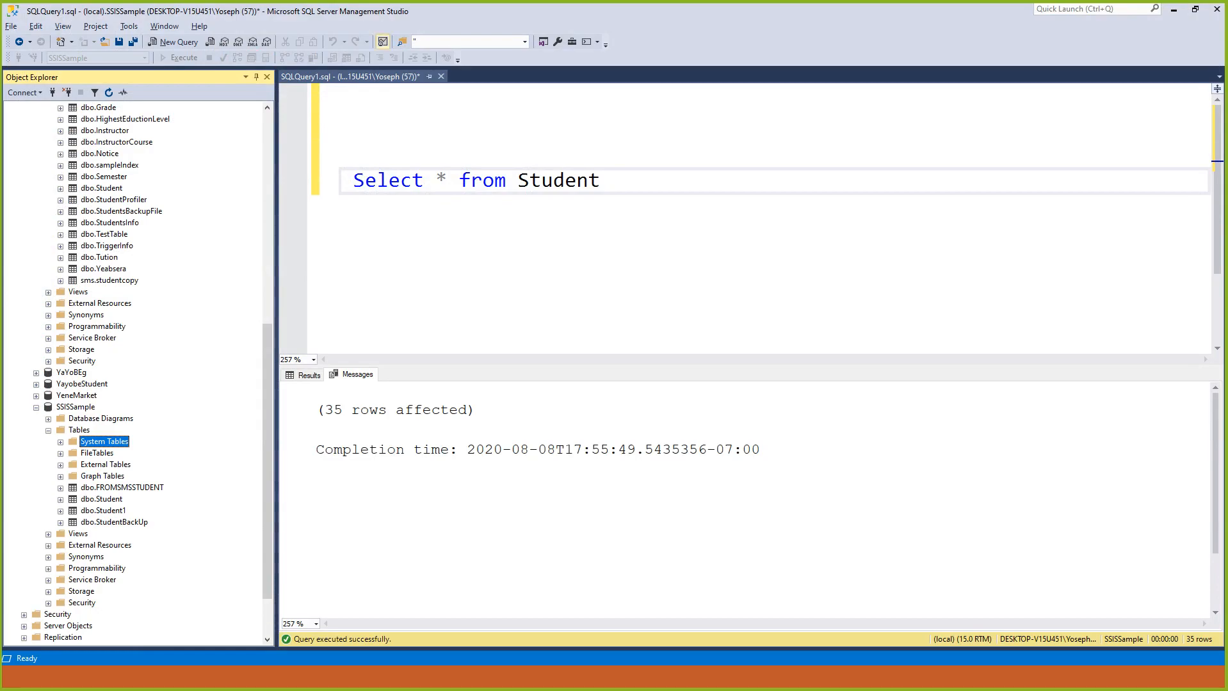
{"action": "key", "text": "alt+Tab"}
{"action": "key", "text": "Tab"}
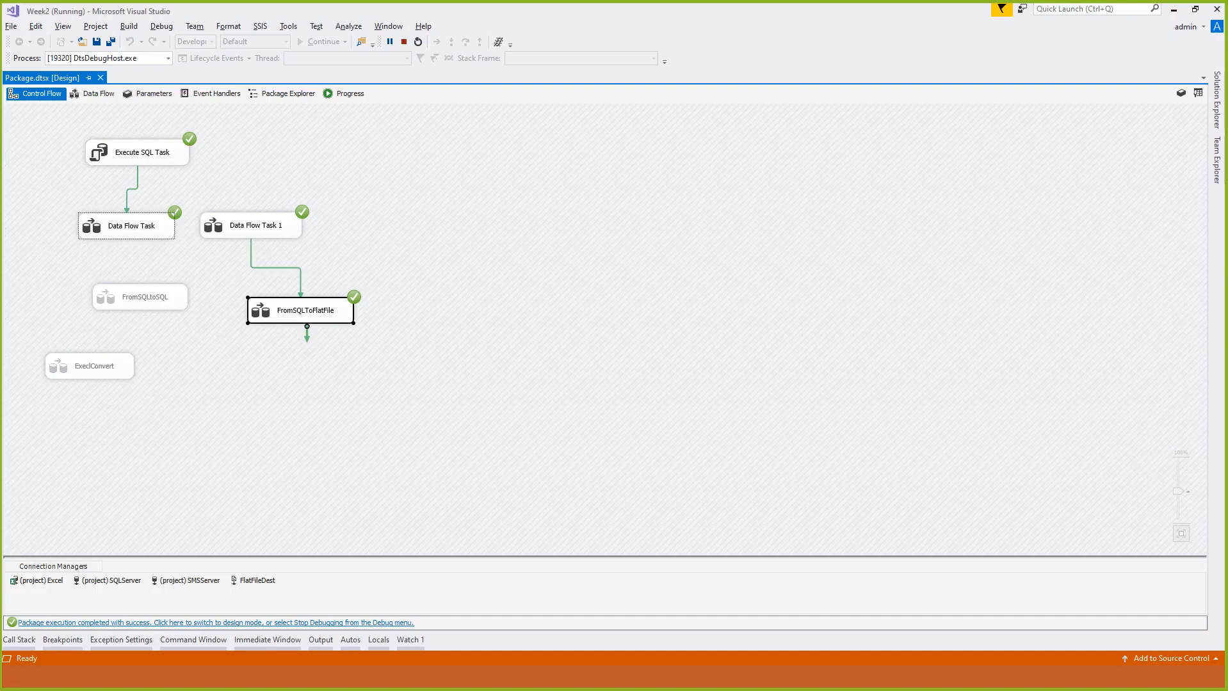
{"action": "left_click", "coordinate": [474, 307]}
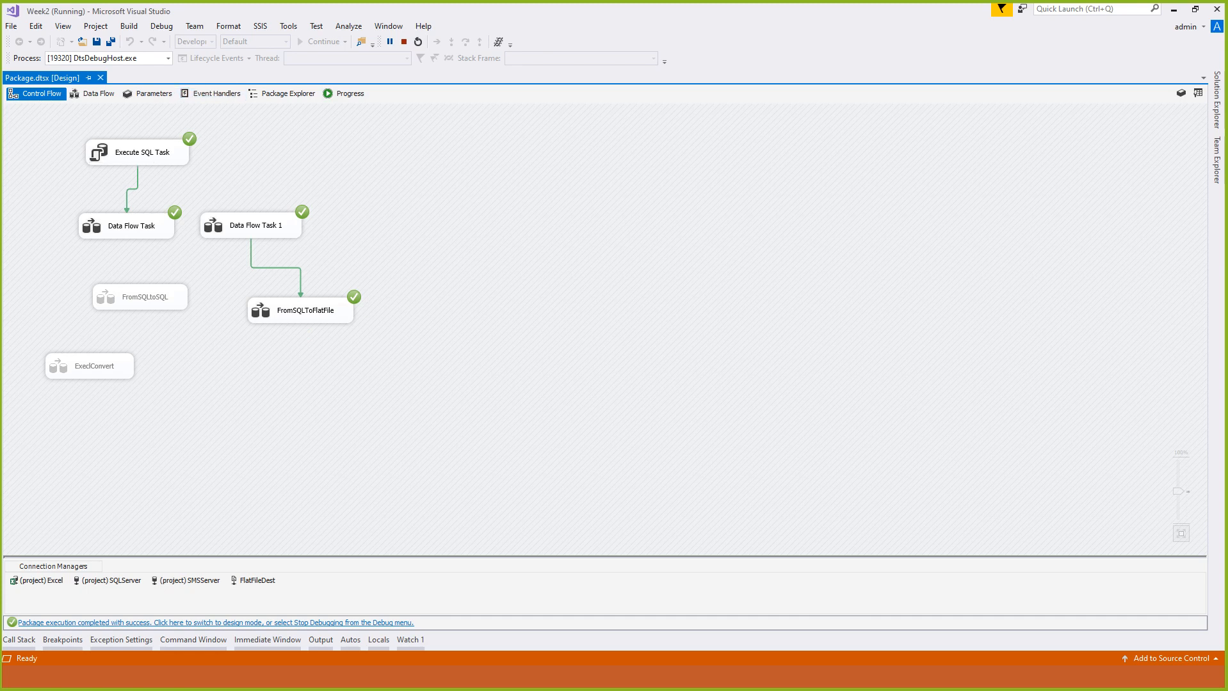
{"action": "left_click", "coordinate": [404, 41]}
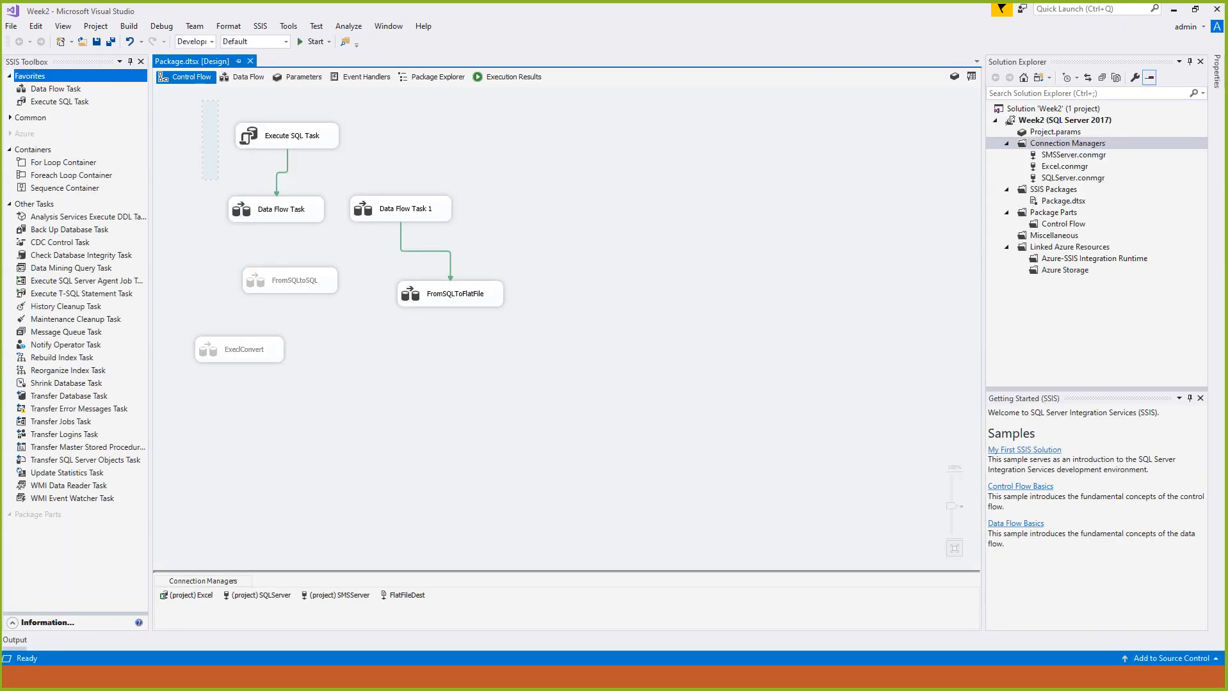
- Disable Execute SQL Task and the connected Data Flow Task together in the control flow
{"action": "left_click", "coordinate": [292, 135]}
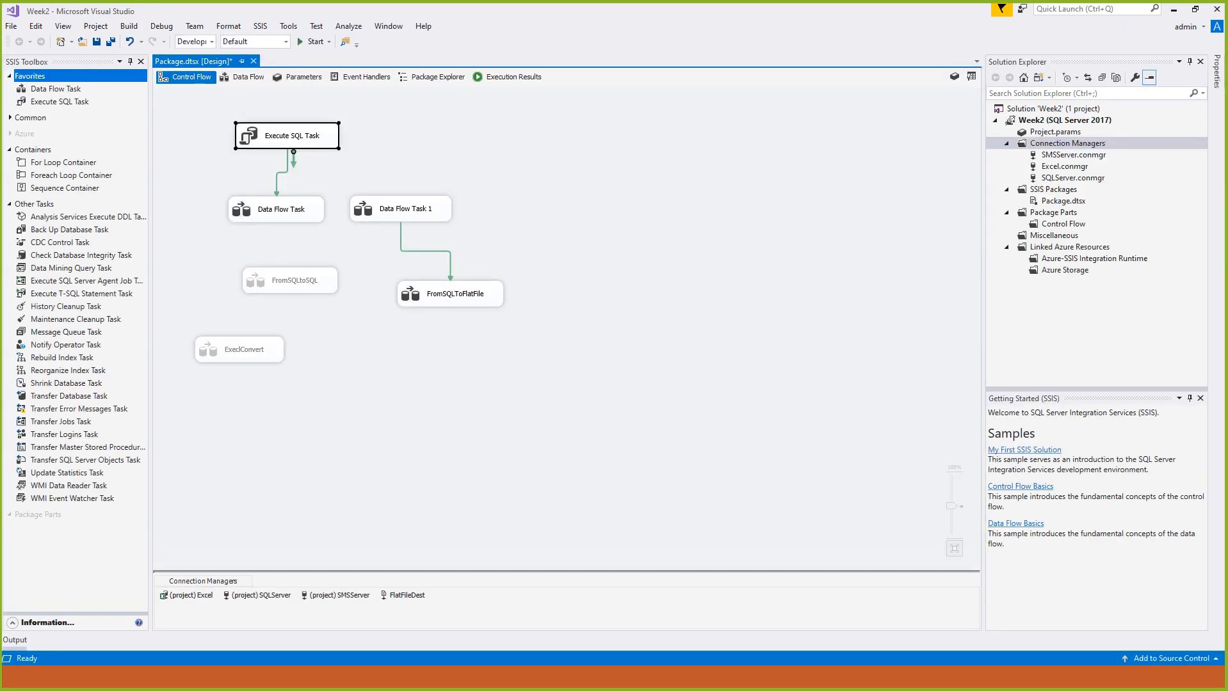
{"action": "left_click", "coordinate": [281, 209]}
{"action": "left_click_drag", "start_coordinate": [227, 115], "coordinate": [326, 236]}
{"action": "right_click", "coordinate": [277, 210]}
{"action": "left_click", "coordinate": [296, 221]}
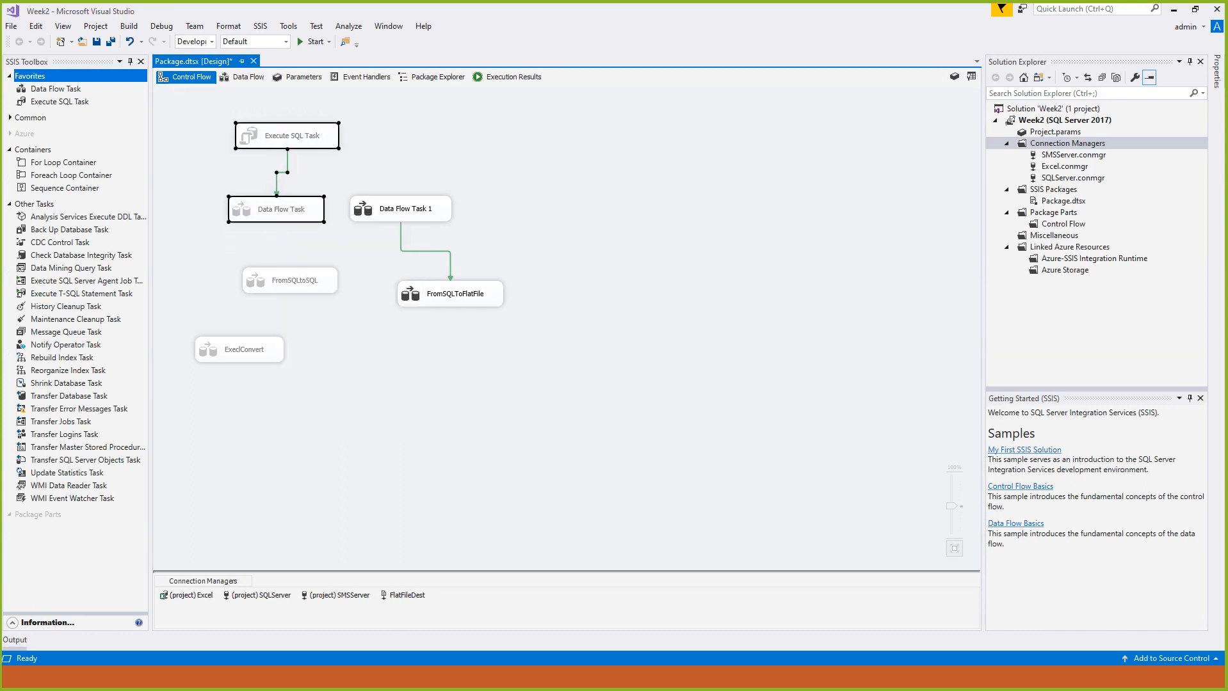
- Reposition Data Flow Task 1 slightly so it sits above FromSQLToFlatFile, and select FromSQLToFlatFile
{"action": "left_click", "coordinate": [372, 154]}
{"action": "left_click_drag", "start_coordinate": [401, 209], "coordinate": [429, 191]}
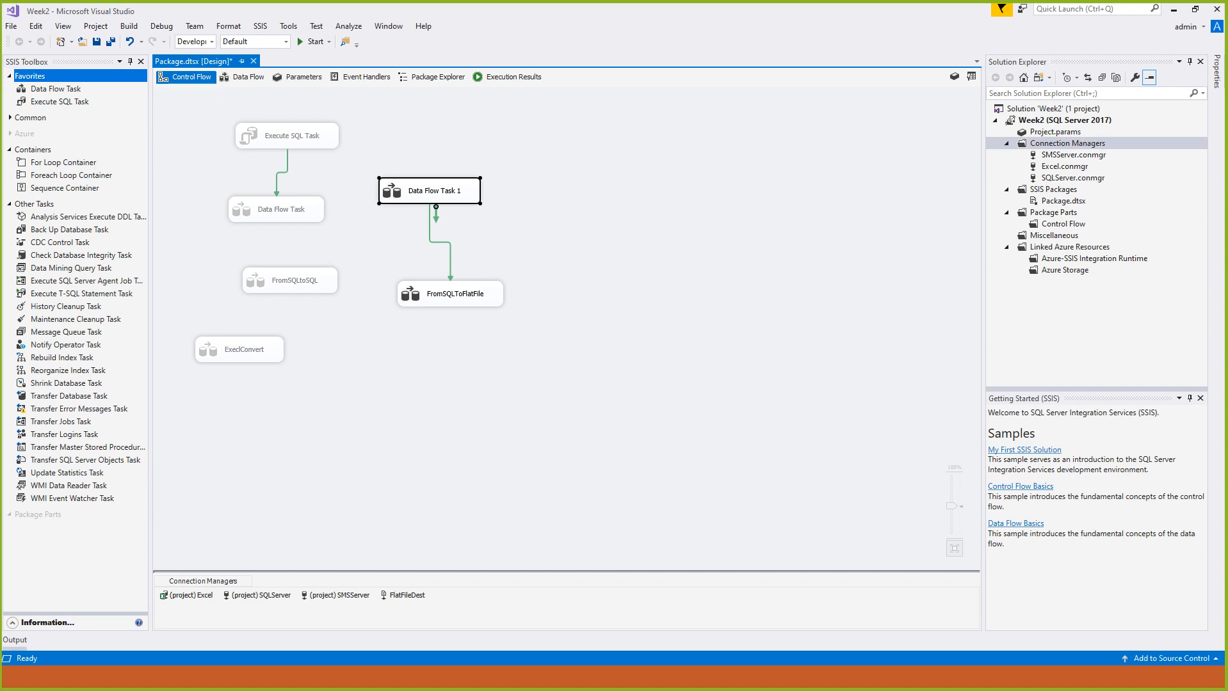
{"action": "left_click", "coordinate": [451, 294]}
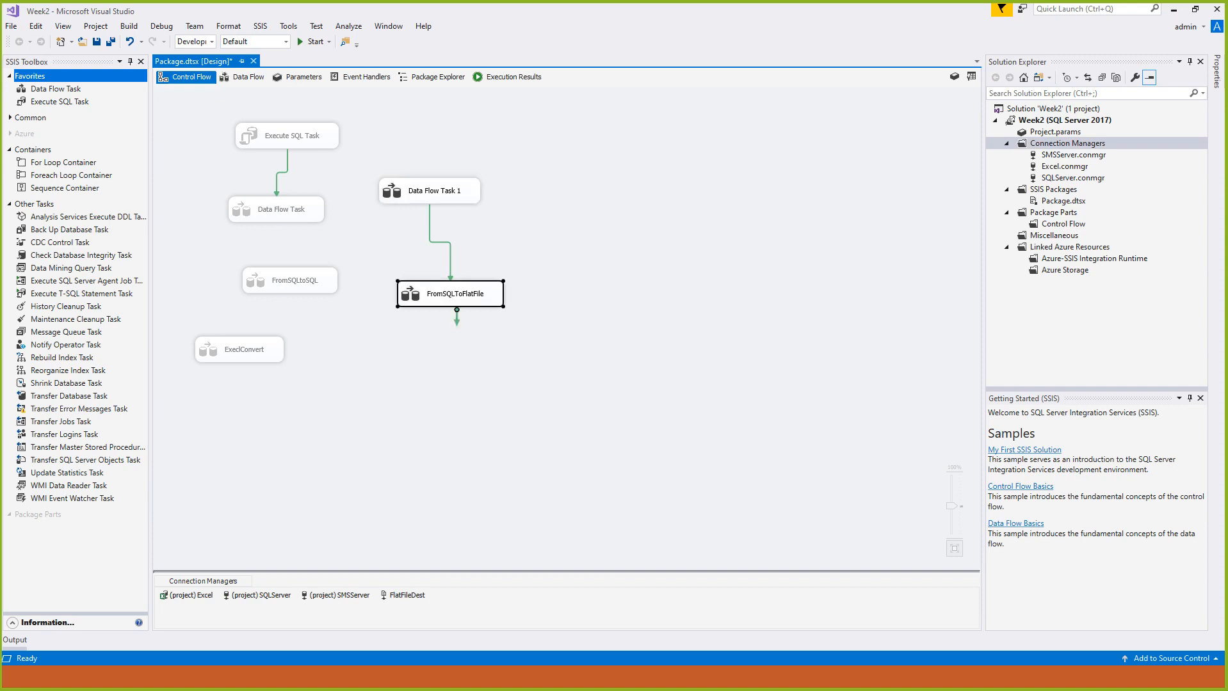